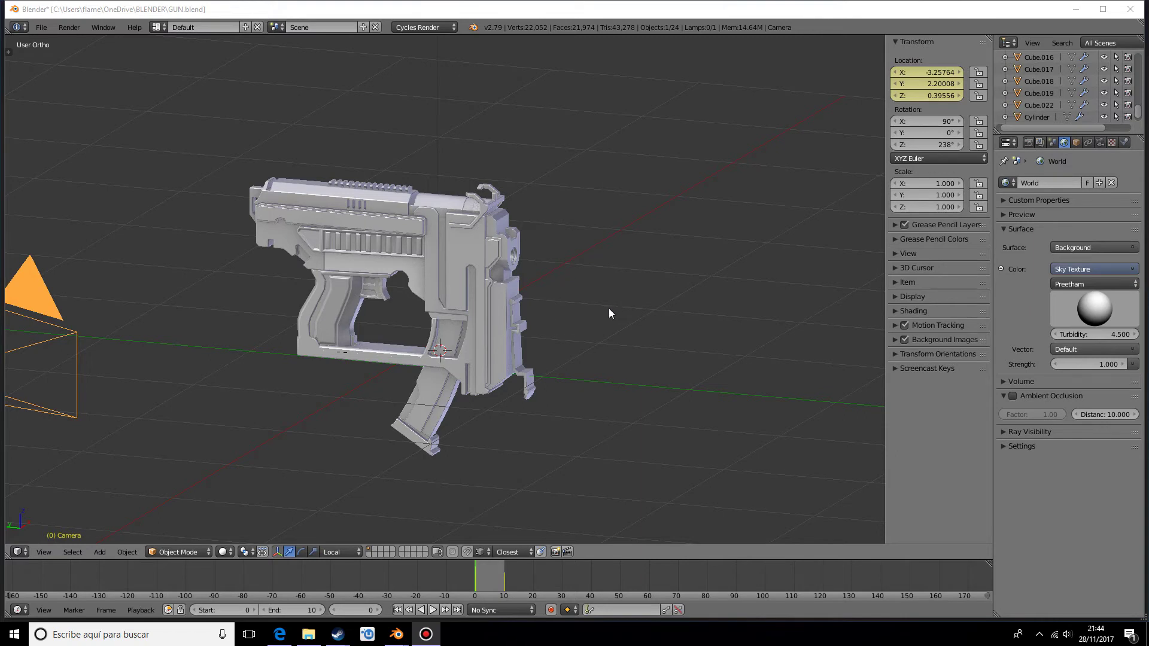
# - Orbit and zoom around the gun model to inspect it
pyautogui.moveTo(609, 308); pyautogui.dragTo(429, 292, button='middle')
pyautogui.scroll(3, 505, 311)
pyautogui.scroll(-3, 610, 292)
pyautogui.scroll(3, 475, 328)
pyautogui.scroll(-2, 422, 322)
pyautogui.scroll(-2, 505, 311)
pyautogui.scroll(1, 431, 296)
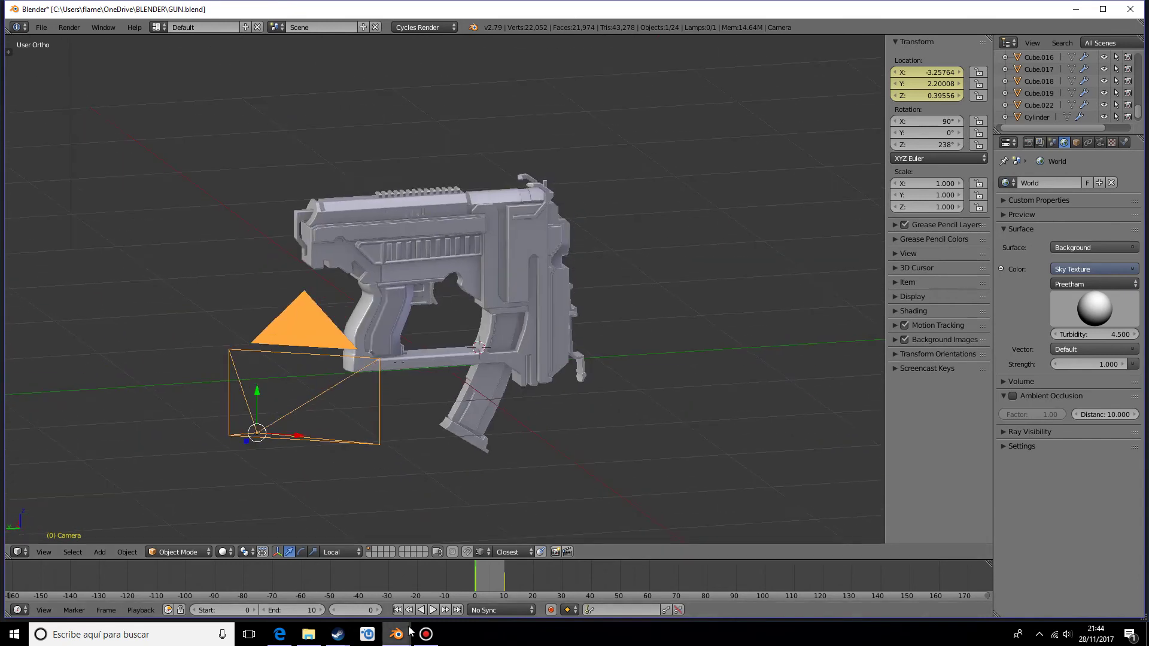
# - Switch to the Blender window with the barrel and apply Smooth shading to it
pyautogui.moveTo(408, 631)
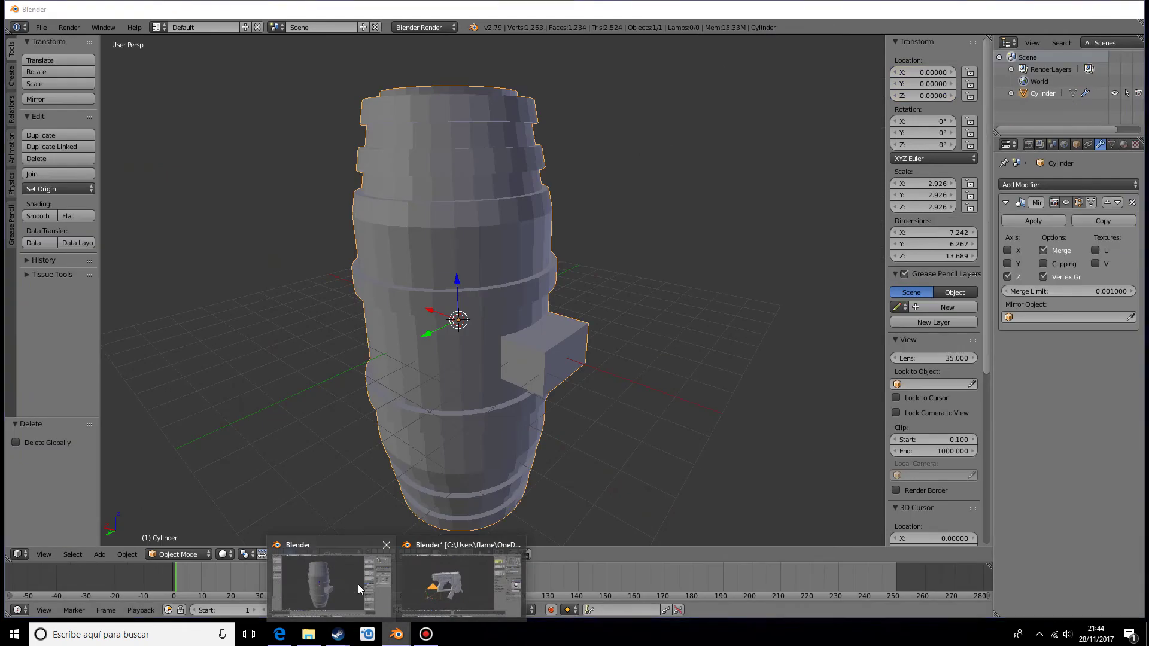
pyautogui.click(358, 584)
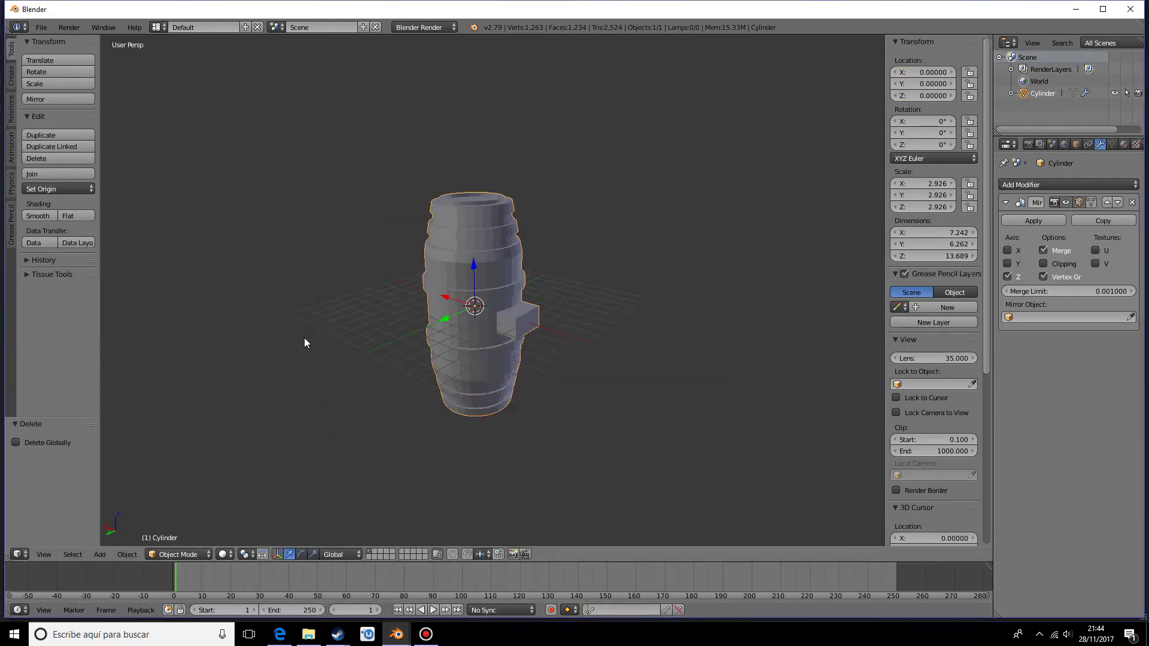
pyautogui.moveTo(304, 338); pyautogui.dragTo(433, 210, button='middle')
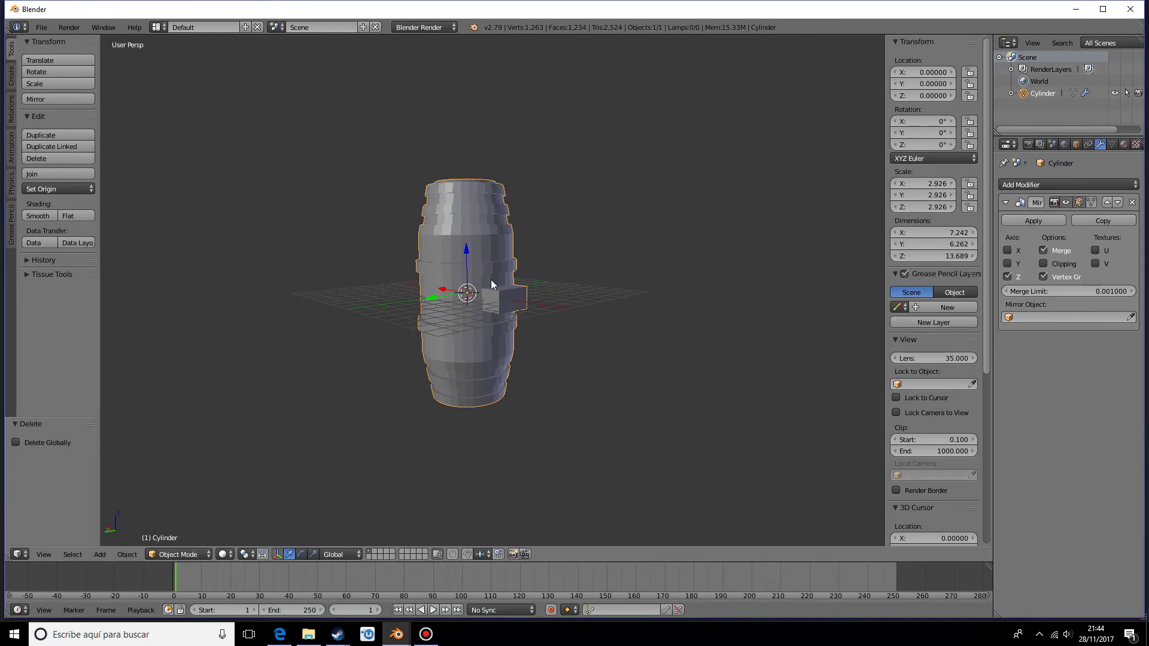
pyautogui.moveTo(462, 313); pyautogui.dragTo(413, 334, button='middle')
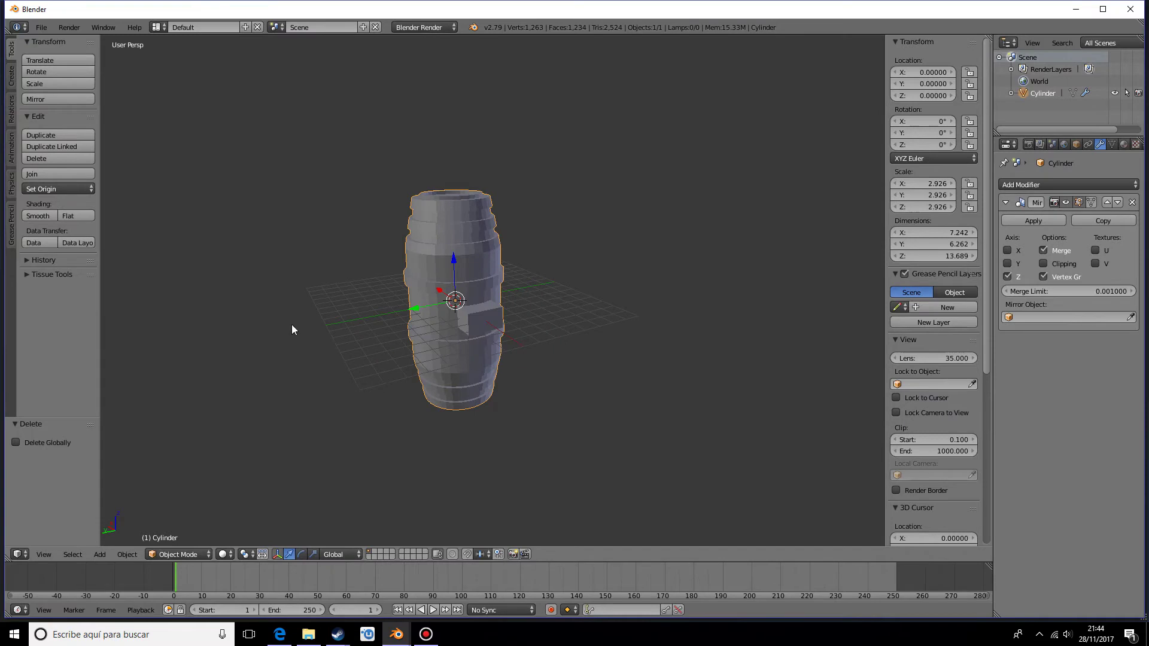
pyautogui.click(34, 213)
pyautogui.moveTo(359, 374)
pyautogui.mouseDown(button='middle')
pyautogui.moveTo(388, 365)
pyautogui.moveTo(423, 309)
pyautogui.moveTo(475, 321)
pyautogui.moveTo(382, 280)
pyautogui.moveTo(418, 314)
pyautogui.moveTo(455, 299)
pyautogui.mouseUp(button='middle')
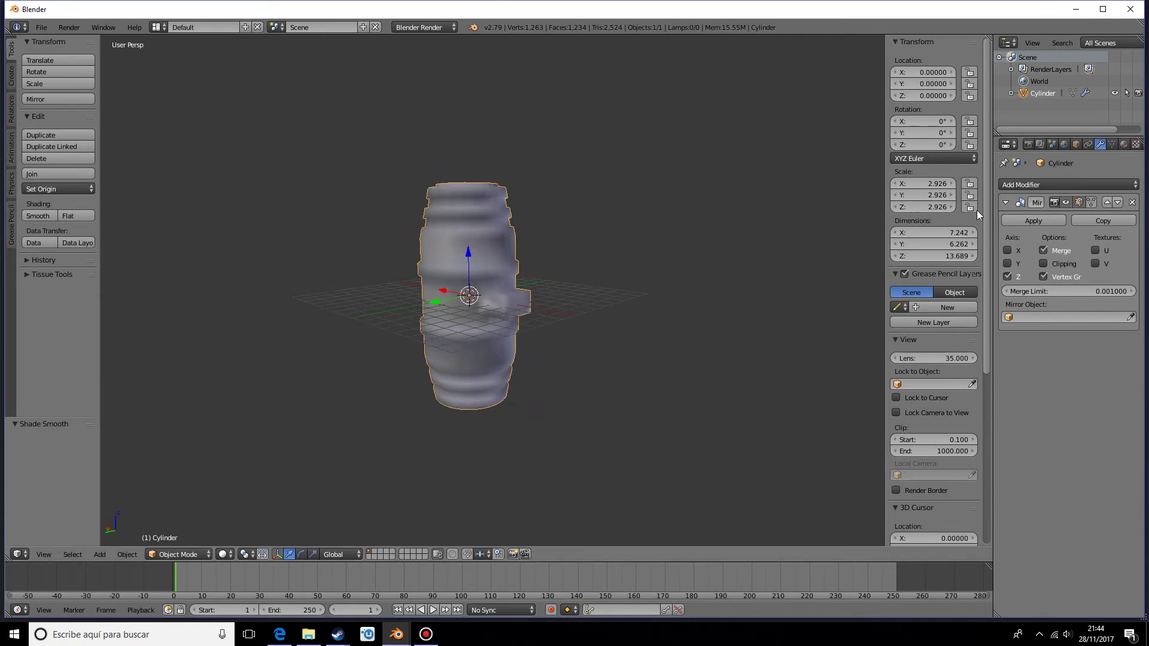
# - Add a Bevel modifier (width 0.1, 1 segment) below the Mirror modifier and inspect the barrel
pyautogui.click(1003, 186)
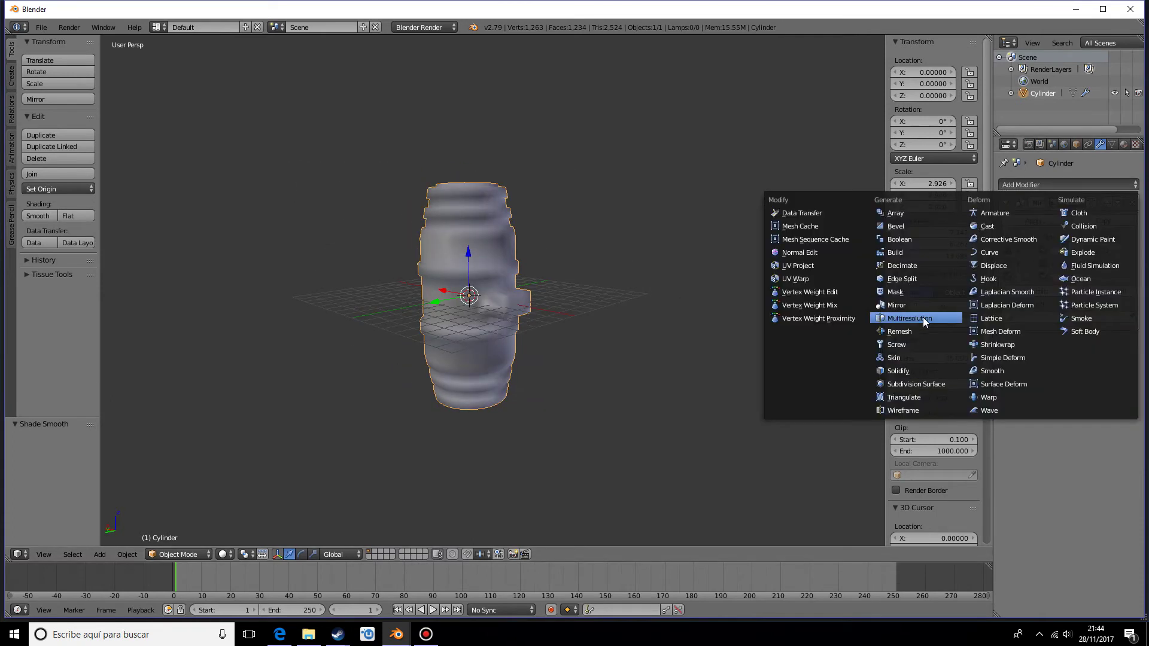
pyautogui.click(900, 227)
pyautogui.scroll(2, 547, 286)
pyautogui.moveTo(551, 286); pyautogui.dragTo(562, 305, button='middle')
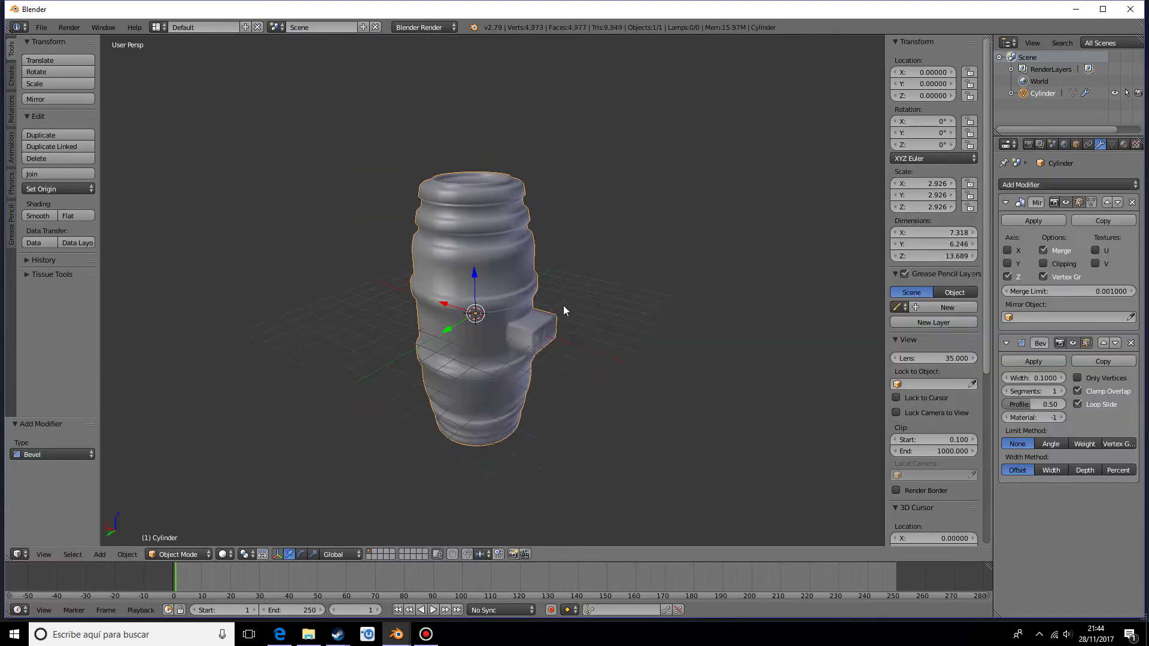
pyautogui.scroll(4, 562, 305)
pyautogui.scroll(-2, 551, 277)
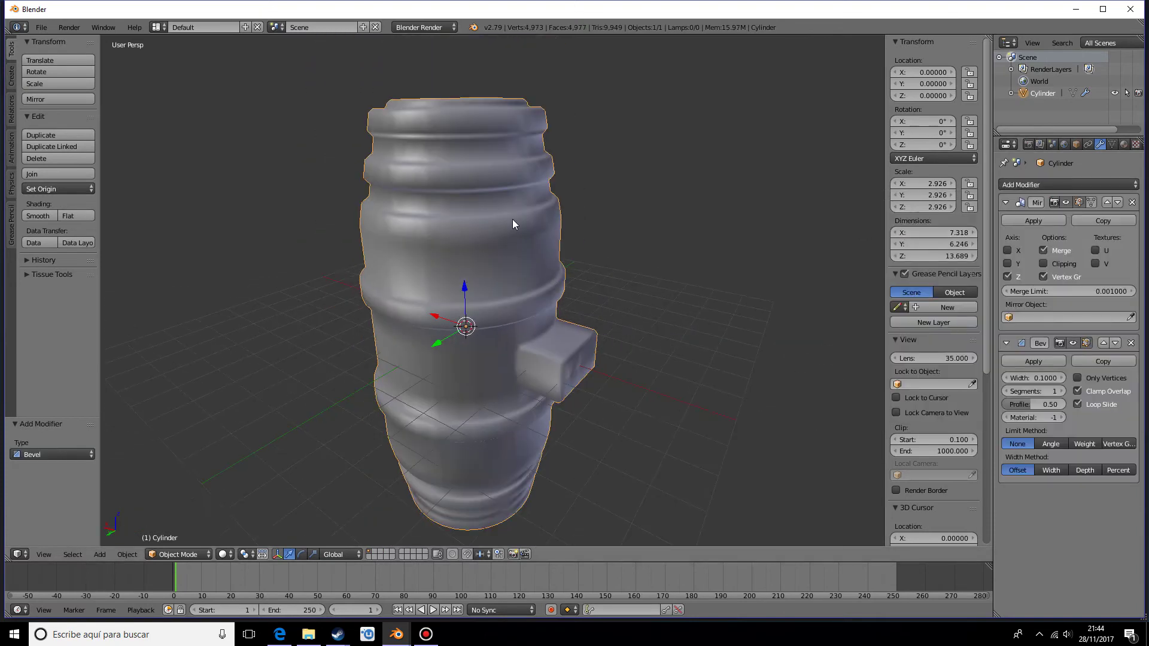
pyautogui.moveTo(513, 223); pyautogui.dragTo(506, 230, button='middle')
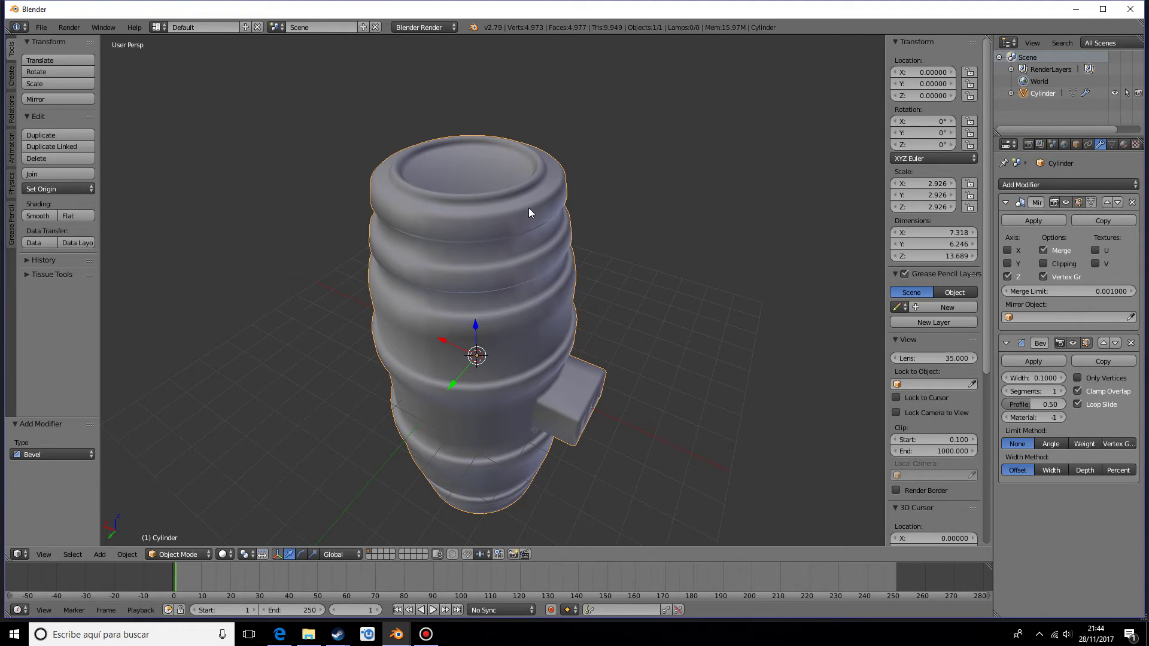
pyautogui.scroll(4, 529, 208)
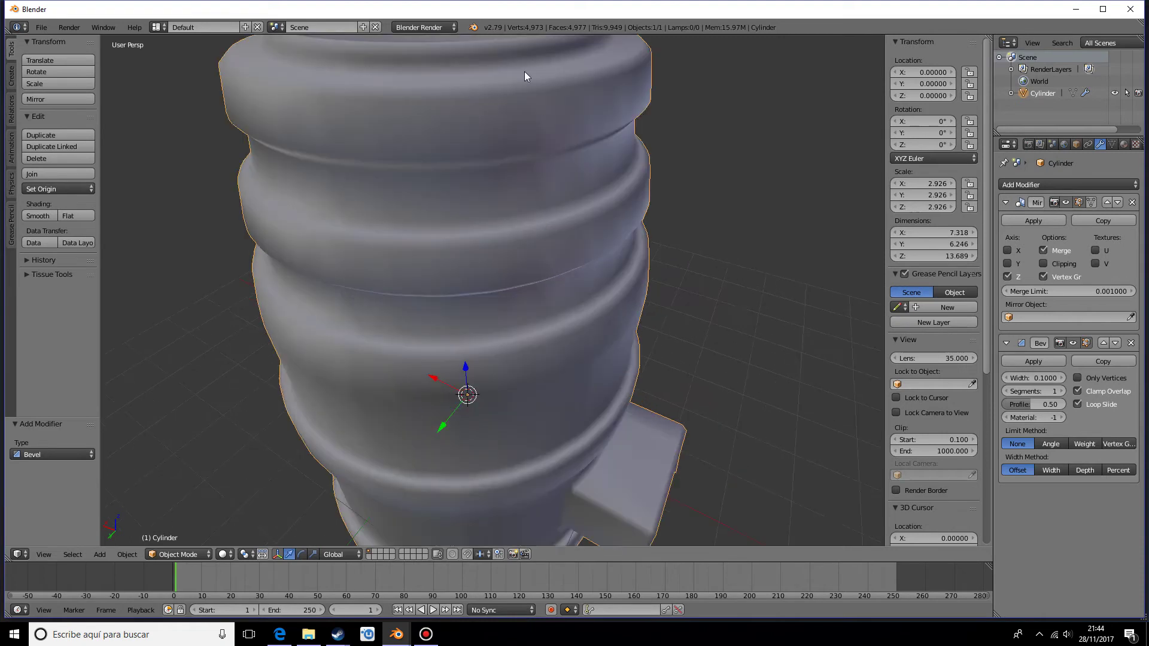
pyautogui.scroll(-3, 594, 281)
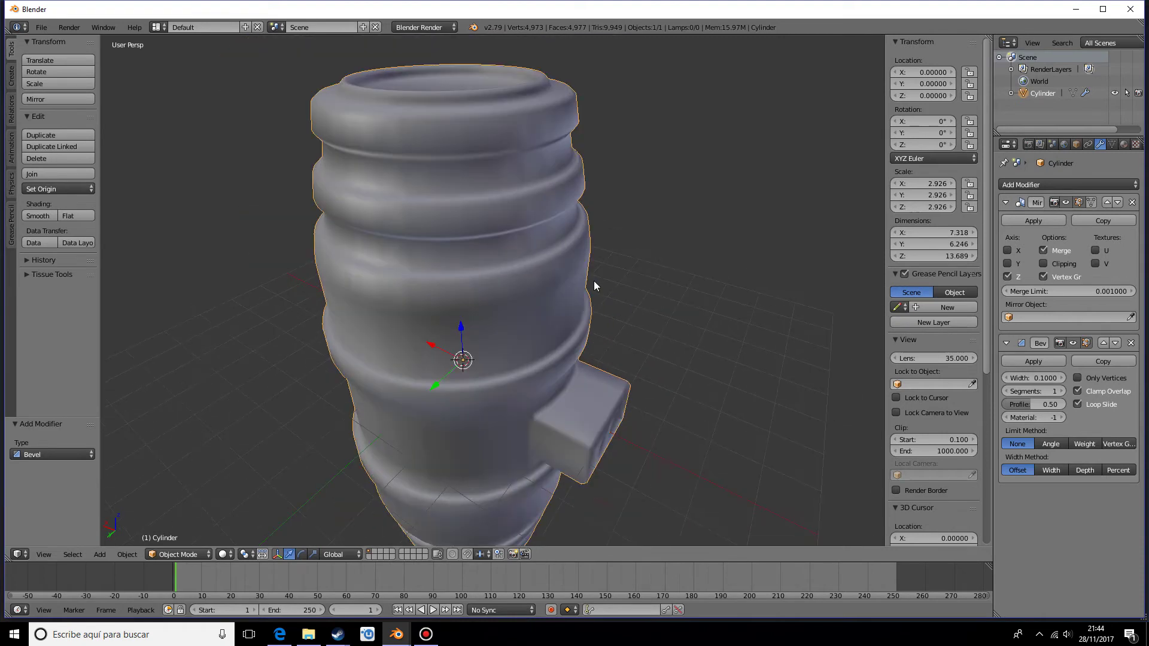
pyautogui.press('Tab')
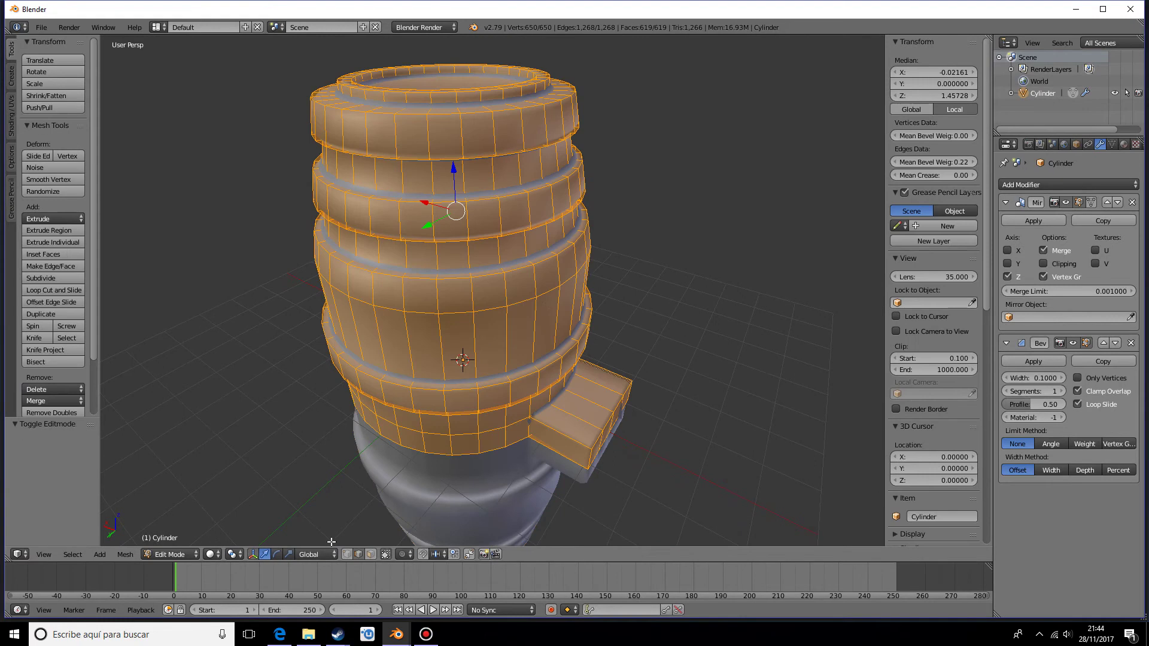
pyautogui.keyDown('alt'); pyautogui.rightClick(510, 111); pyautogui.keyUp('alt')
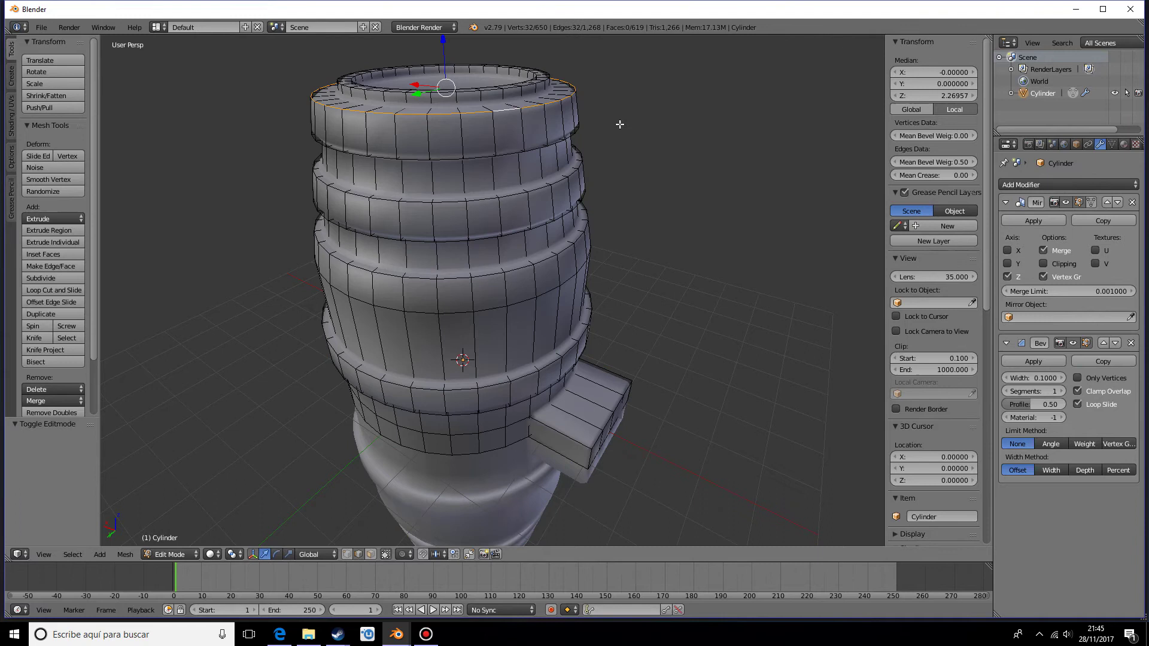
pyautogui.moveTo(621, 121); pyautogui.dragTo(620, 146, button='middle')
pyautogui.hotkey('ctrl', 'b')
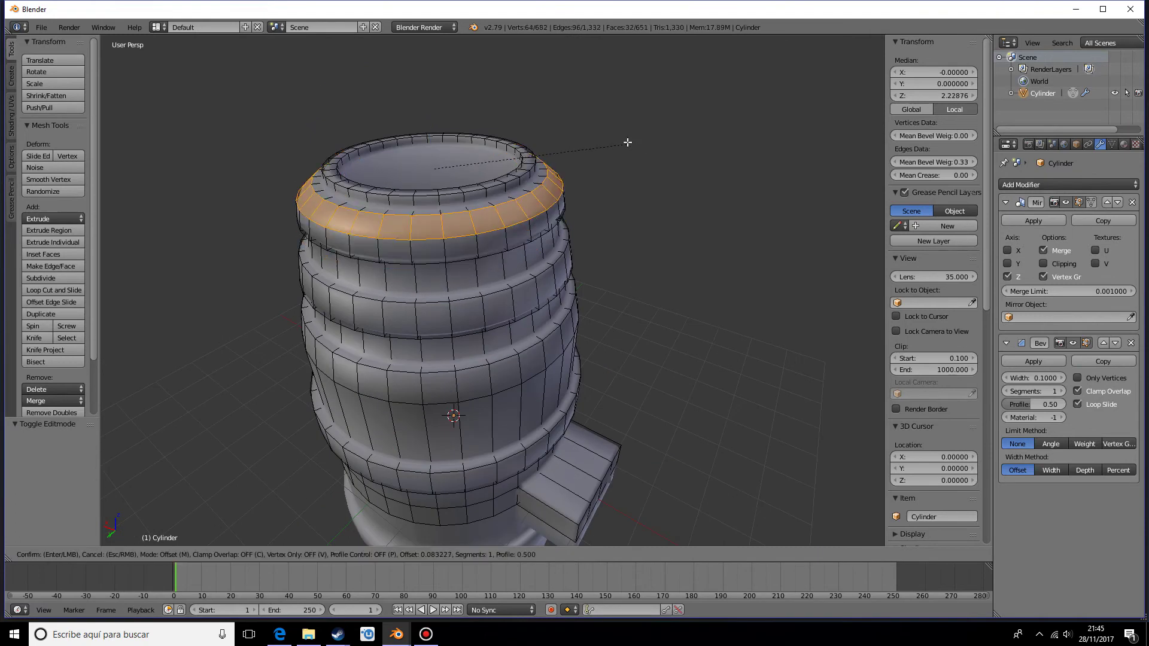
pyautogui.scroll(1, 626, 138)
pyautogui.click(626, 138)
pyautogui.press('a')
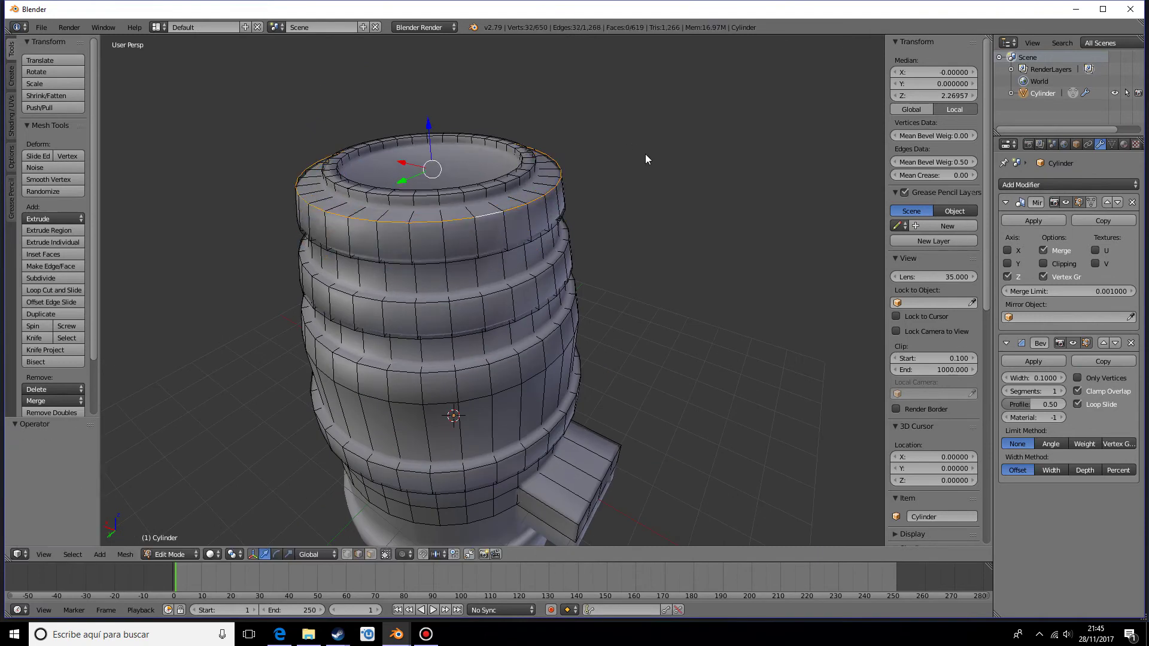
pyautogui.press('Tab')
pyautogui.scroll(-3, 649, 198)
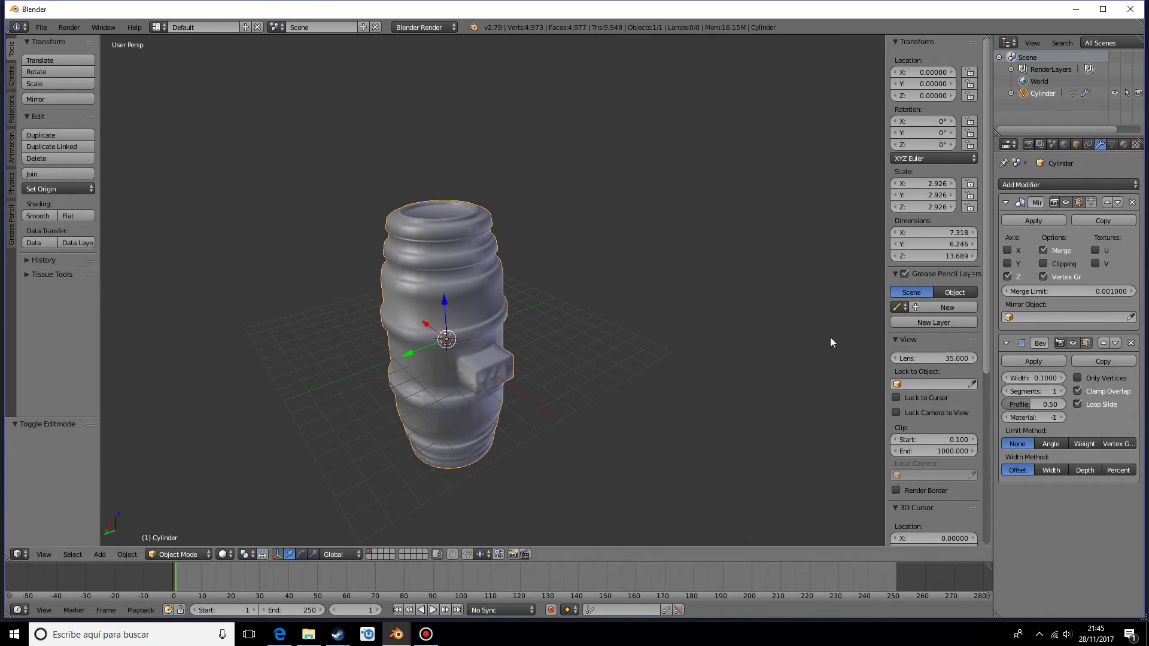
# - Try the Bevel limit methods Angle, Weight and Vertex Group, settling back on Weight
pyautogui.keyDown('shift'); pyautogui.moveTo(630, 305); pyautogui.dragTo(620, 277, button='middle'); pyautogui.keyUp('shift')
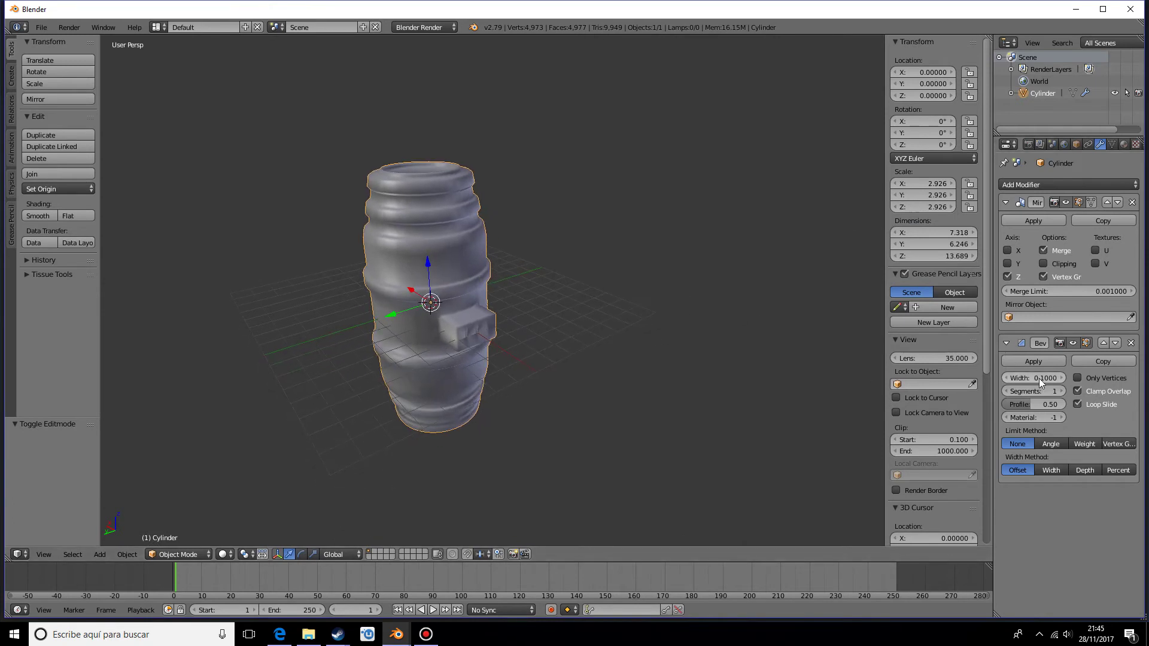
pyautogui.moveTo(700, 355); pyautogui.dragTo(670, 326, button='middle')
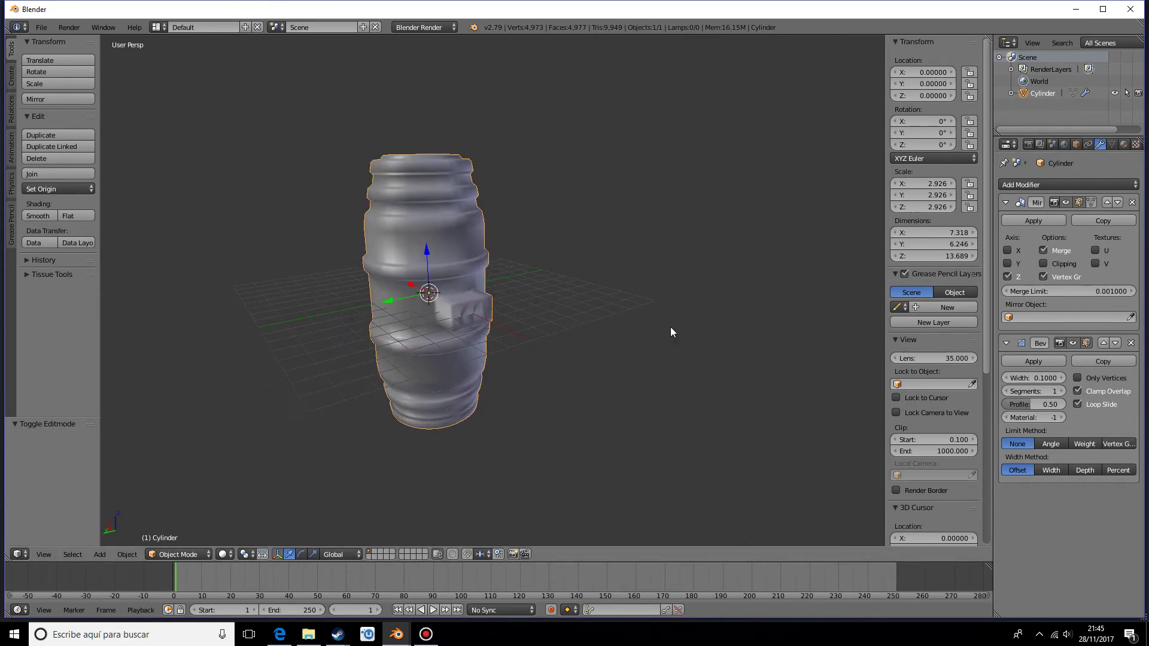
pyautogui.click(1047, 444)
pyautogui.click(1095, 446)
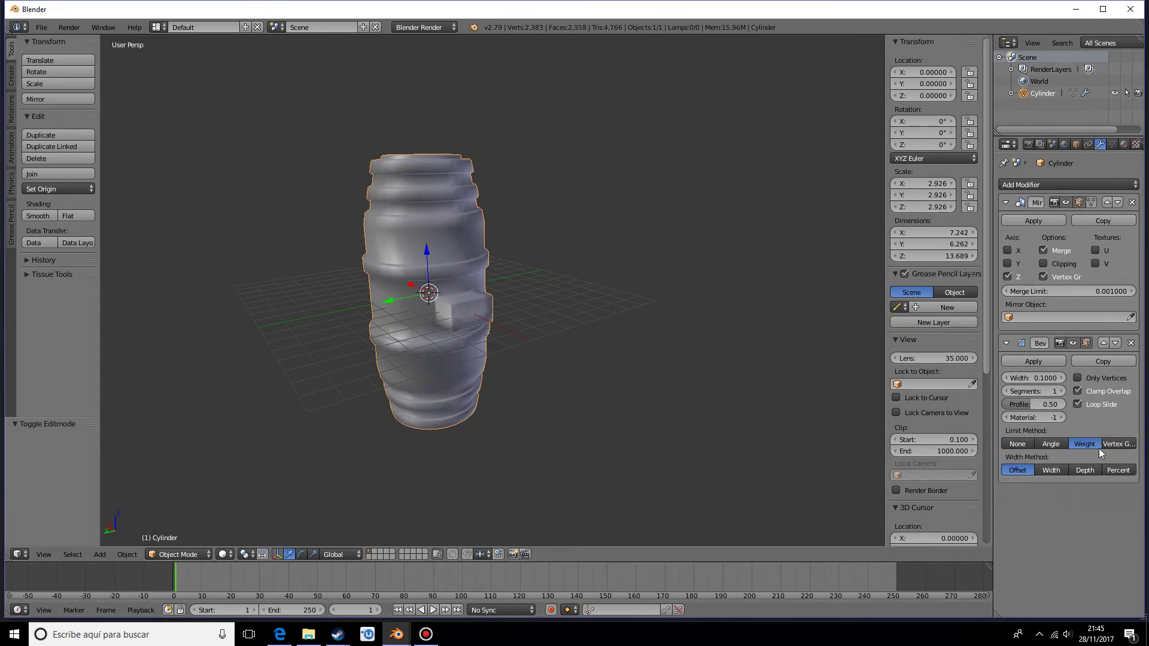
pyautogui.click(1110, 444)
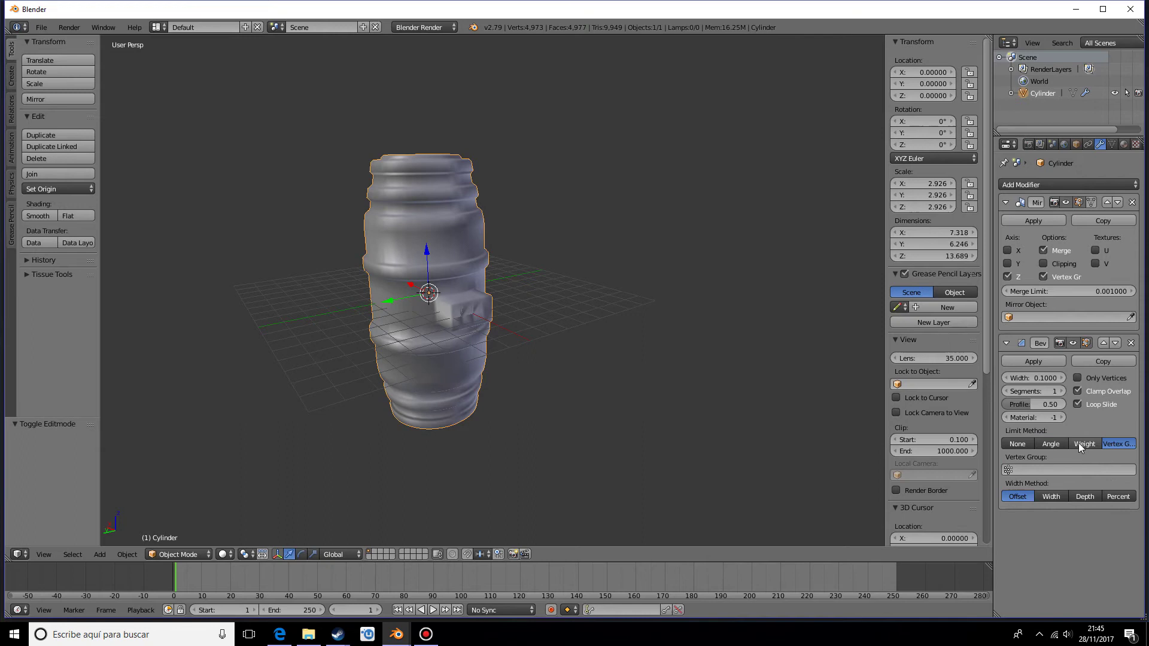
pyautogui.click(1078, 444)
pyautogui.click(1054, 447)
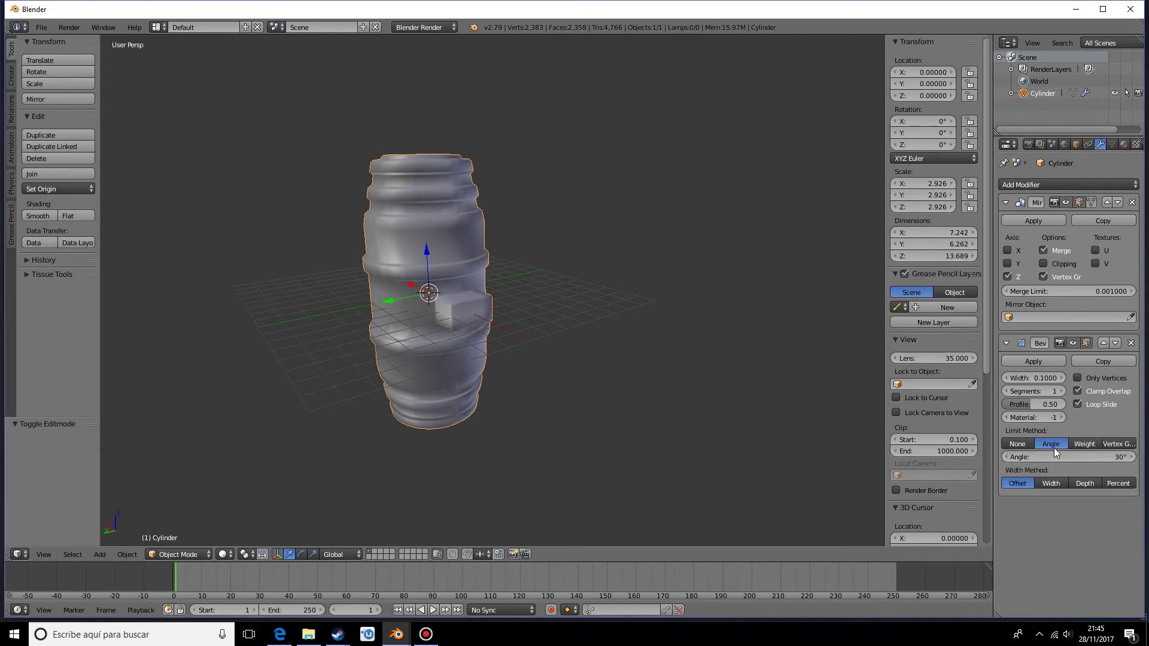
pyautogui.click(1079, 443)
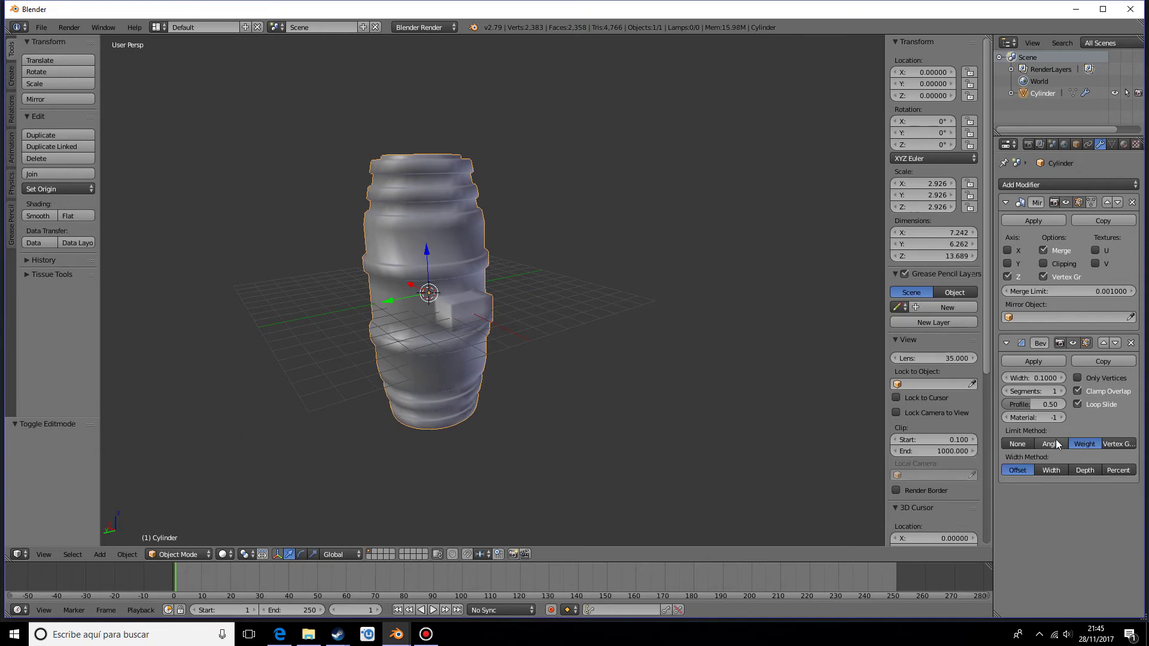
# - Enable Auto Smooth at 30° on the barrel mesh and set the Bevel limit method to Angle
pyautogui.click(1112, 144)
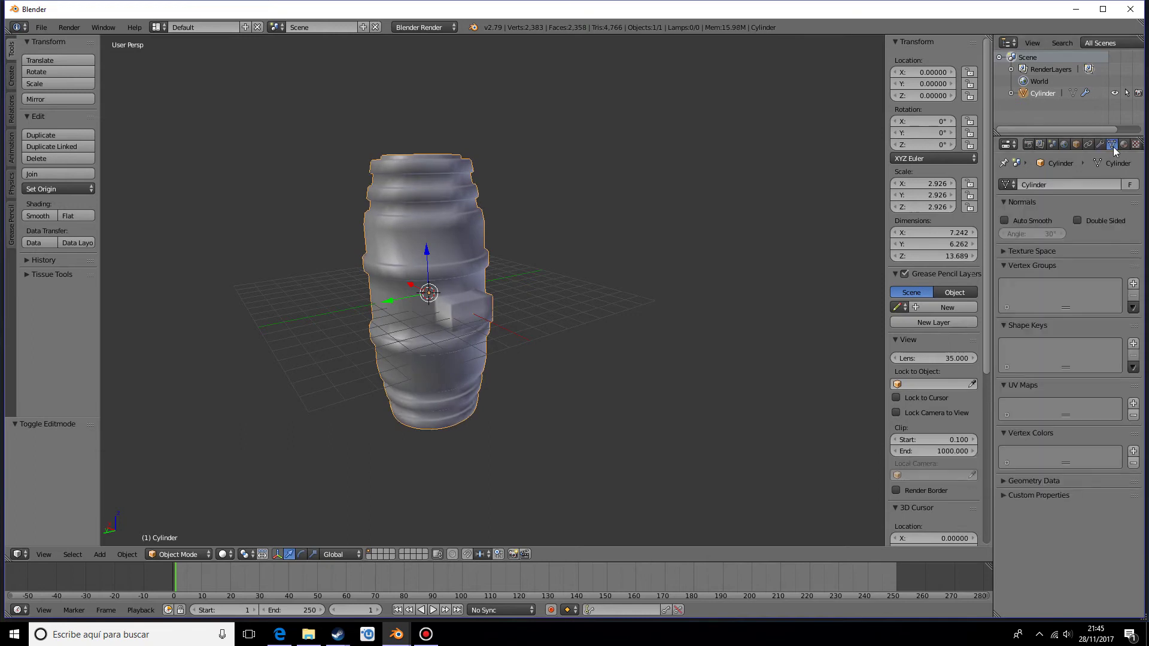
pyautogui.click(1004, 220)
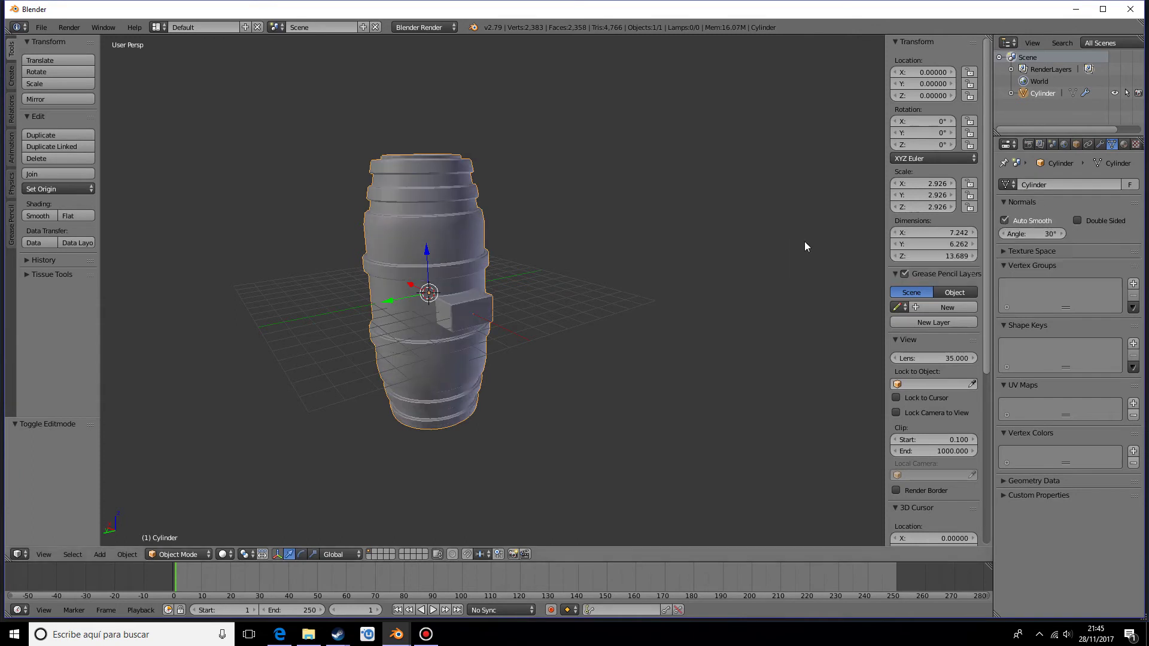
pyautogui.moveTo(805, 246); pyautogui.dragTo(491, 251, button='middle')
pyautogui.click(1101, 145)
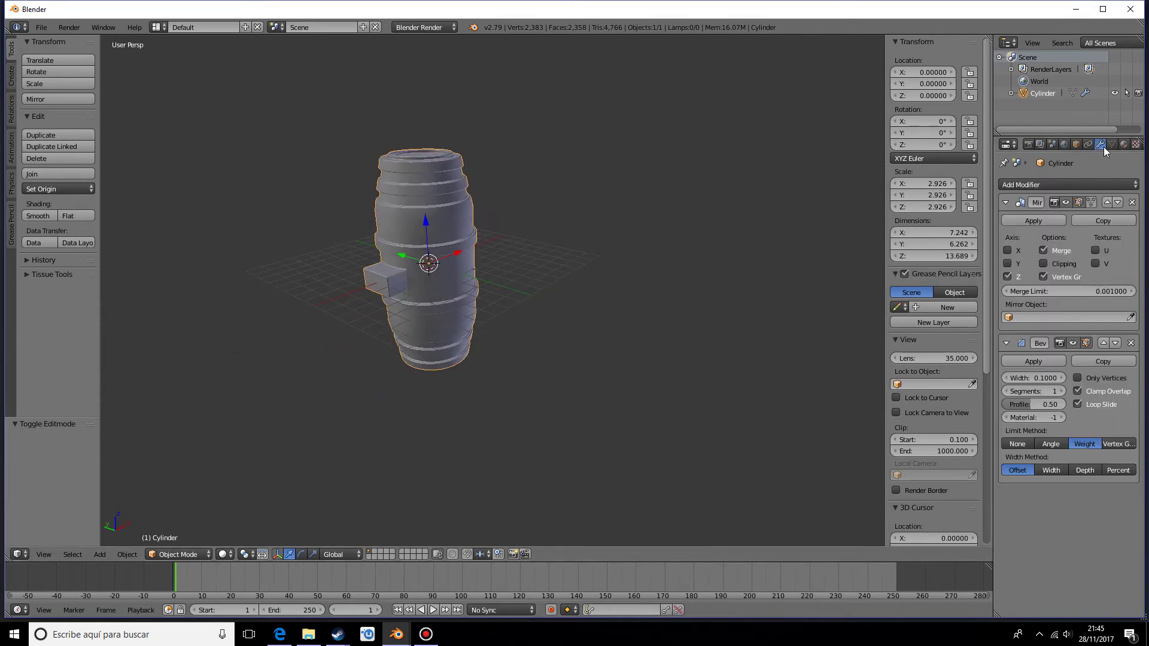
pyautogui.click(1051, 444)
pyautogui.moveTo(560, 272); pyautogui.dragTo(622, 352, button='middle')
pyautogui.scroll(5, 641, 350)
# - Set the bevel width to 0.002, add a segment, and turn off Clamp Overlap
pyautogui.click(1044, 376)
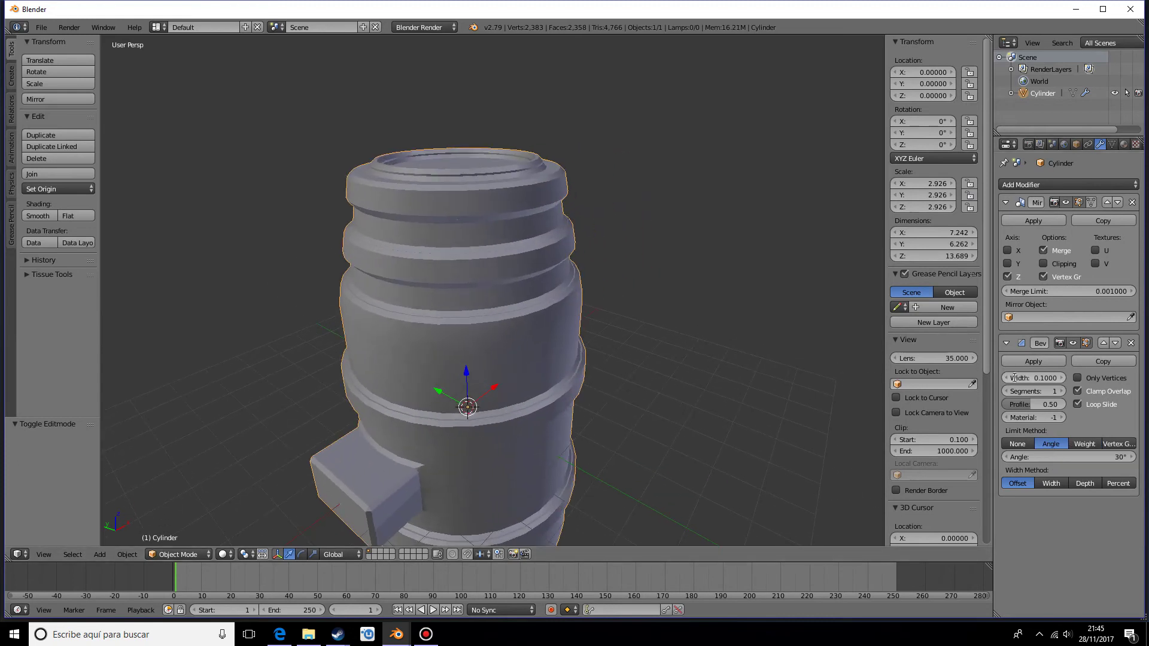
pyautogui.write('002')
pyautogui.press('Return')
pyautogui.moveTo(780, 291)
pyautogui.mouseDown(button='middle')
pyautogui.moveTo(634, 288)
pyautogui.moveTo(709, 335)
pyautogui.moveTo(617, 316)
pyautogui.moveTo(375, 348)
pyautogui.moveTo(637, 383)
pyautogui.moveTo(680, 325)
pyautogui.moveTo(695, 348)
pyautogui.moveTo(666, 326)
pyautogui.moveTo(745, 305)
pyautogui.mouseUp(button='middle')
pyautogui.click(1063, 390)
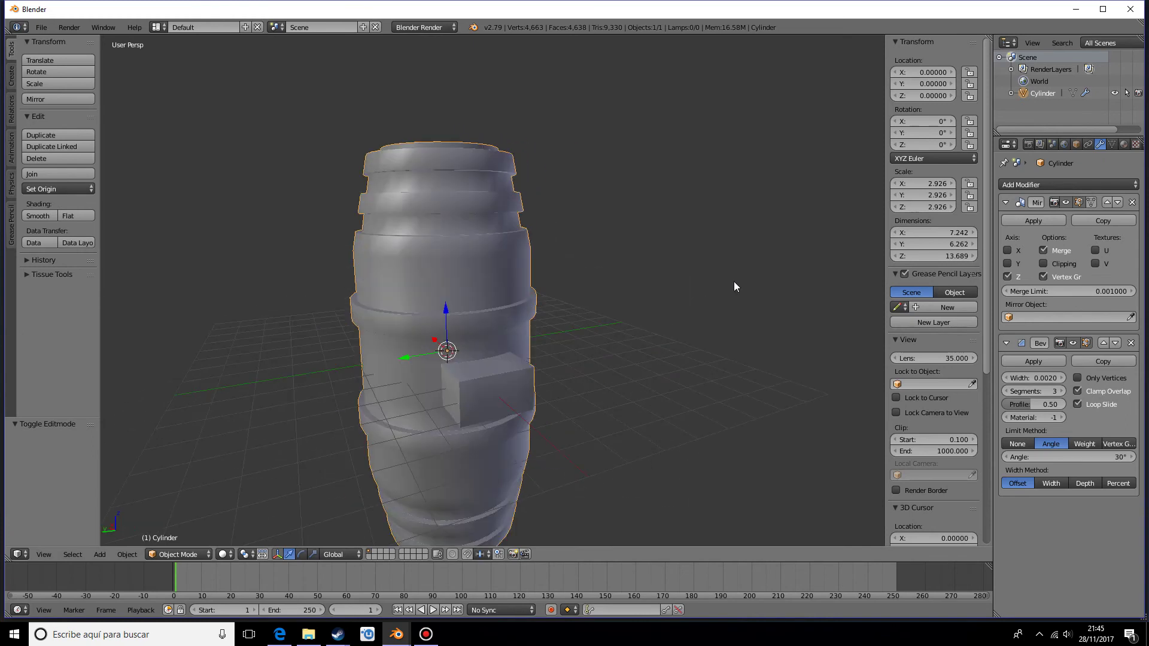
pyautogui.click(1079, 391)
pyautogui.moveTo(598, 335)
pyautogui.mouseDown(button='middle')
pyautogui.moveTo(547, 321)
pyautogui.moveTo(584, 392)
pyautogui.moveTo(700, 318)
pyautogui.moveTo(629, 293)
pyautogui.moveTo(810, 376)
pyautogui.moveTo(579, 340)
pyautogui.mouseUp(button='middle')
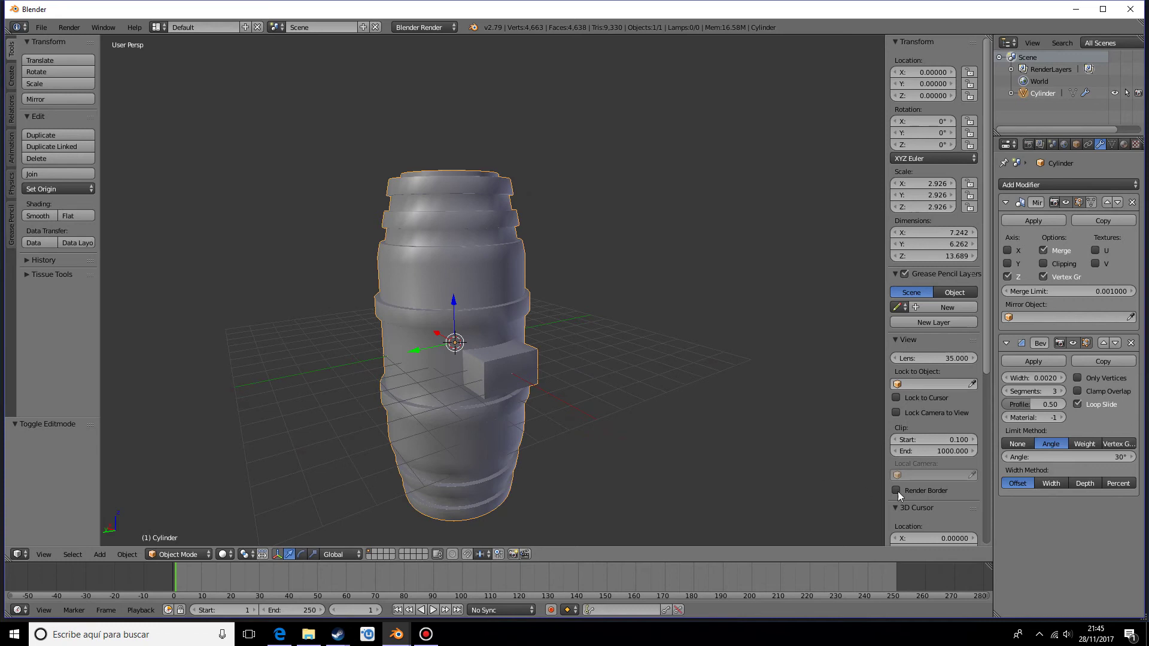
# - Switch the bevel limit method to Weight and set the width to 0.01
pyautogui.click(1085, 444)
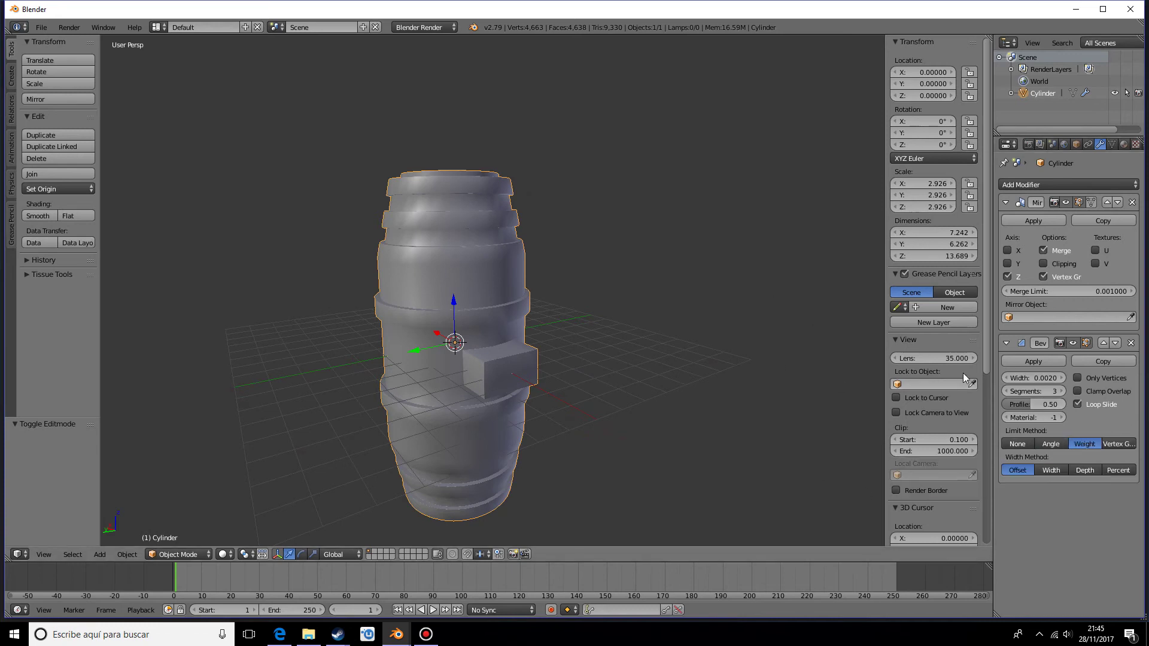
pyautogui.click(1036, 379)
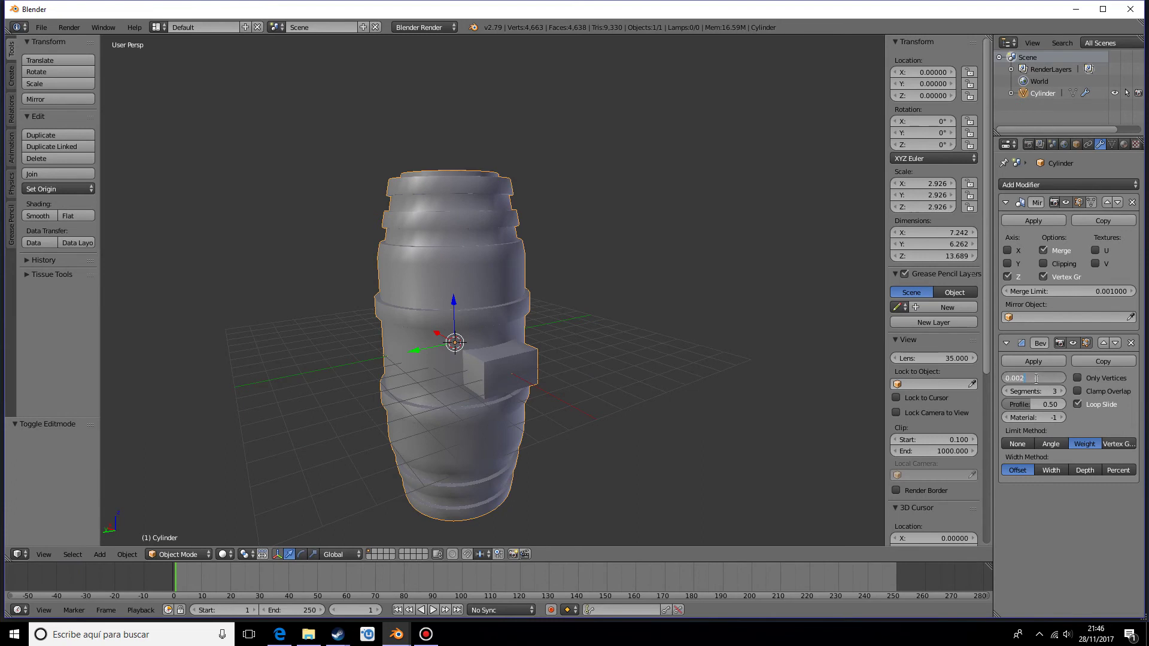
pyautogui.write('0.01')
pyautogui.press('Return')
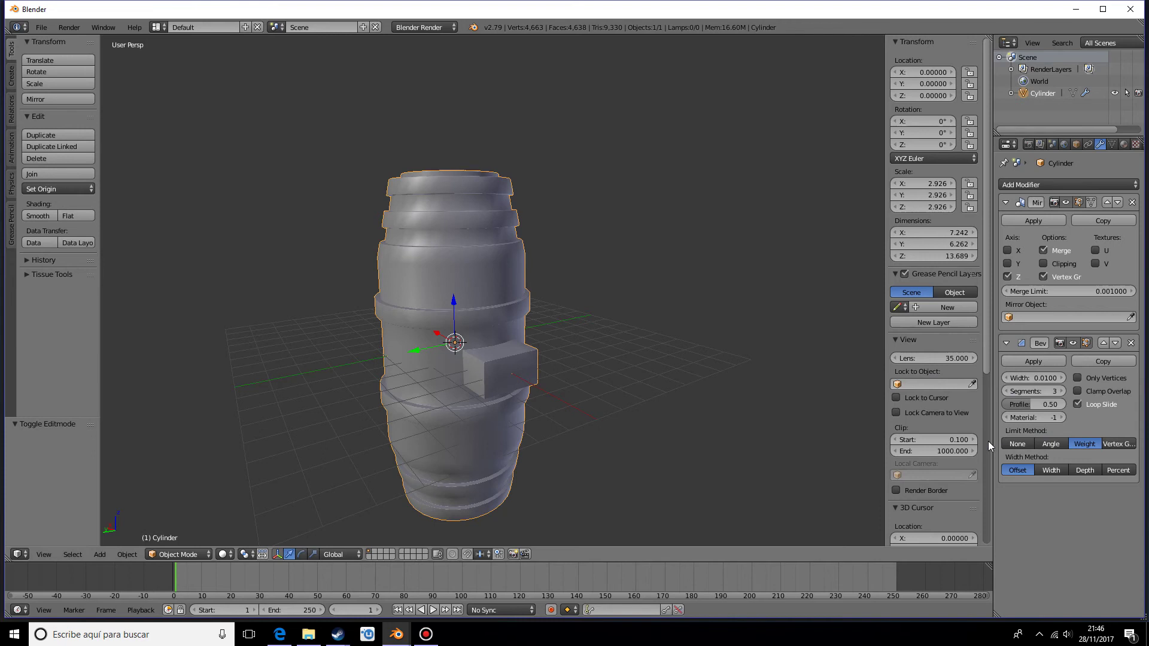
# - In Edit Mode, clear the selection and select all Sharp Edges of the barrel
pyautogui.moveTo(508, 267); pyautogui.dragTo(541, 309, button='middle')
pyautogui.press('Tab')
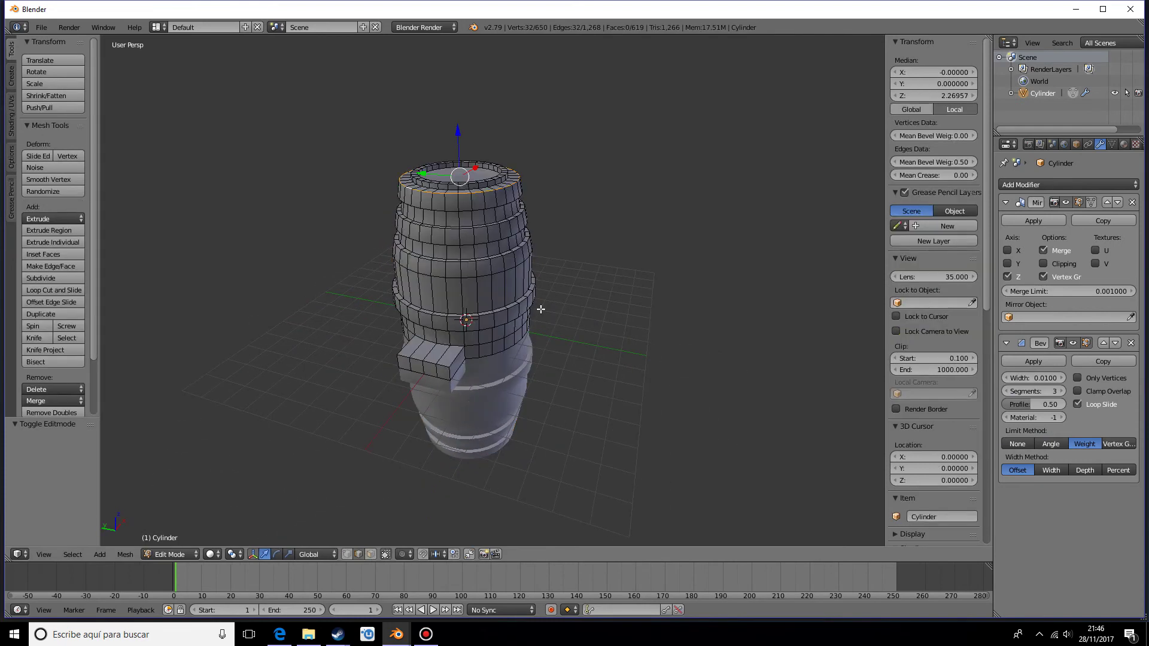
pyautogui.press('a')
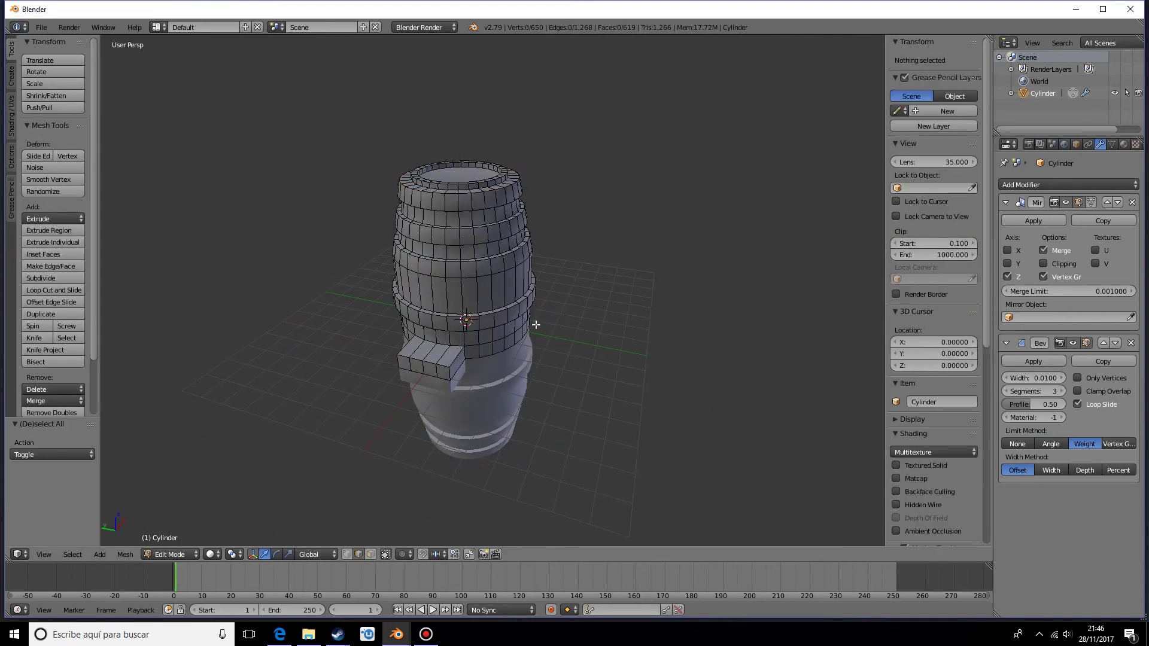
pyautogui.click(77, 556)
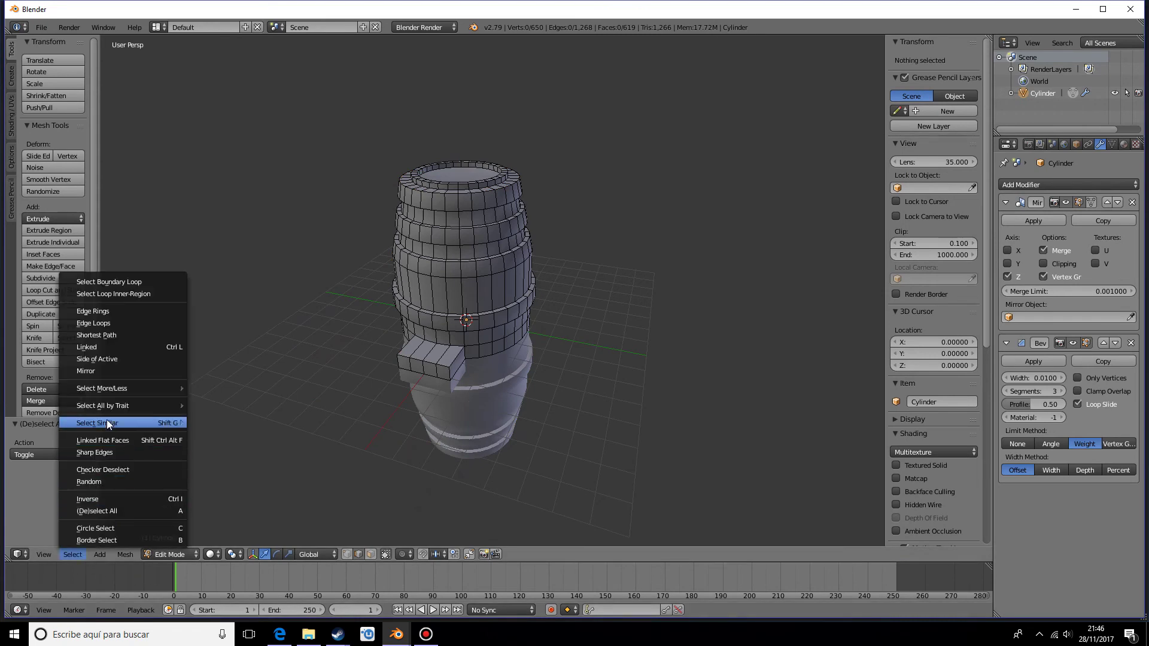
pyautogui.moveTo(106, 421)
pyautogui.click(117, 453)
# - Circle-deselect the side box's stray vertices and its front face from the selection
pyautogui.scroll(4, 341, 390)
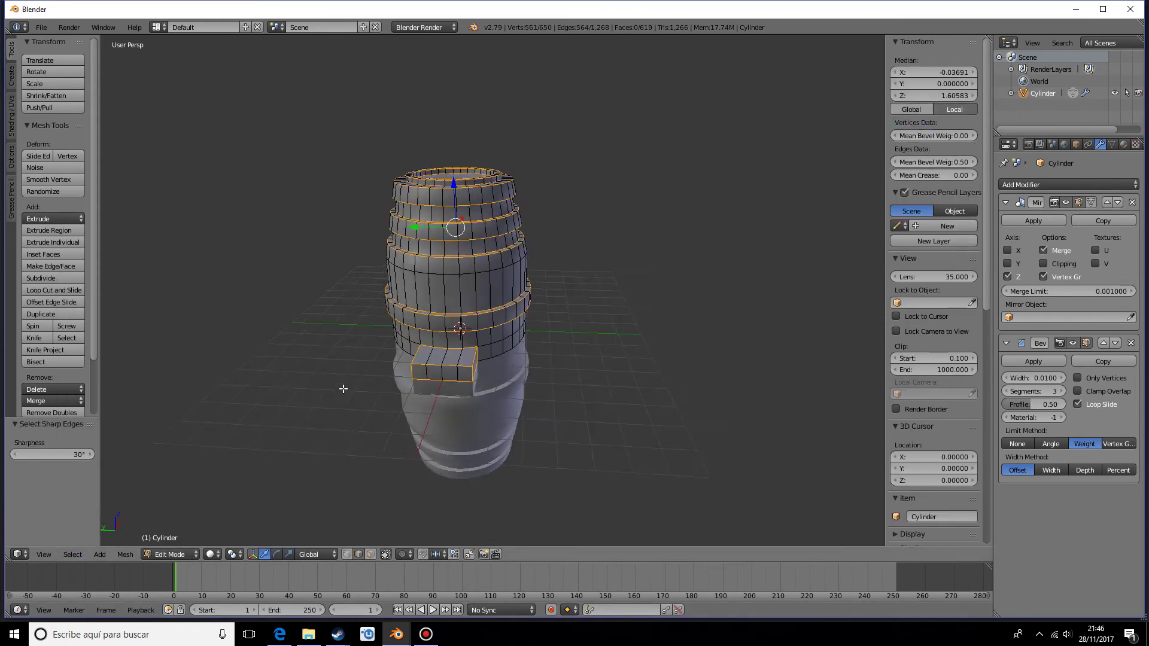
pyautogui.moveTo(431, 415); pyautogui.dragTo(463, 337, button='middle')
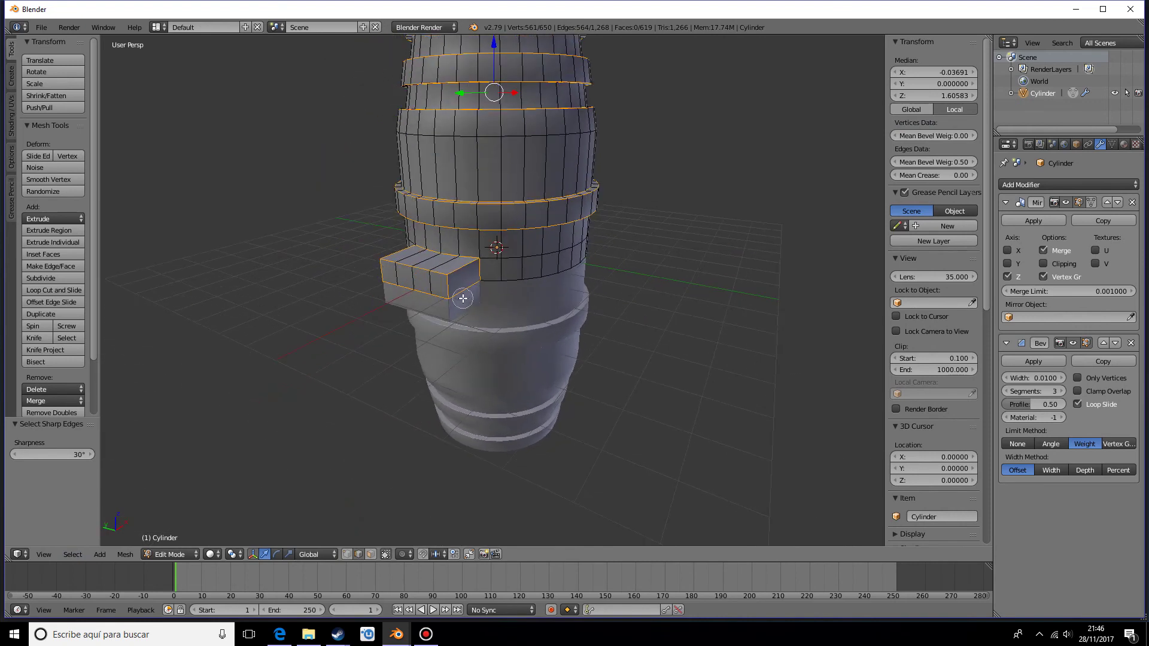
pyautogui.press('c')
pyautogui.moveTo(425, 313)
pyautogui.mouseDown(button='middle')
pyautogui.moveTo(426, 302)
pyautogui.moveTo(401, 290)
pyautogui.moveTo(526, 289)
pyautogui.moveTo(526, 335)
pyautogui.moveTo(514, 335)
pyautogui.moveTo(569, 270)
pyautogui.mouseUp(button='middle')
pyautogui.press('Escape')
pyautogui.keyDown('shift'); pyautogui.rightClick(508, 284); pyautogui.keyUp('shift')
pyautogui.scroll(-3, 566, 307)
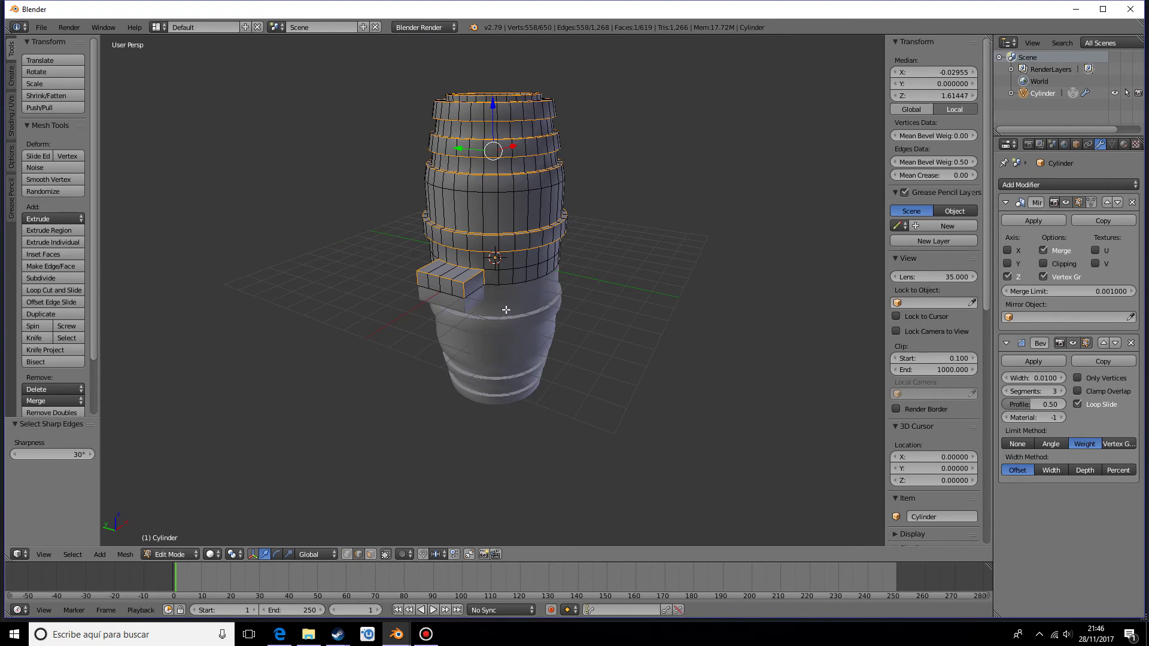
pyautogui.click(12, 123)
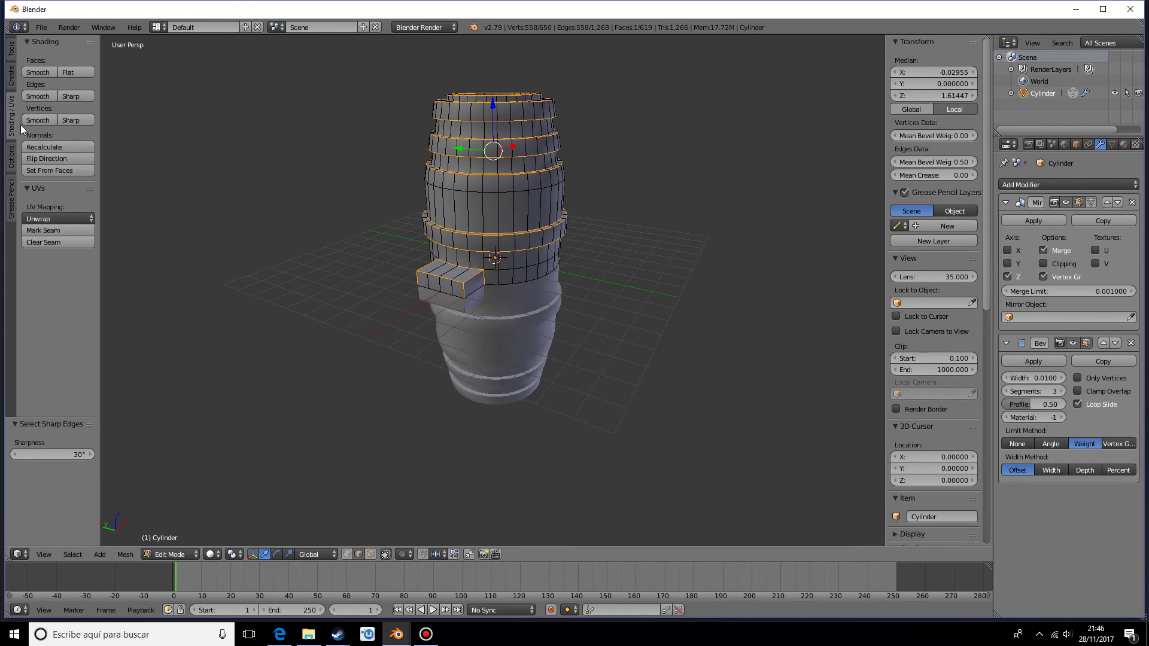
# - Mark the selected edge rings as sharp and check the result in Object Mode
pyautogui.click(70, 96)
pyautogui.moveTo(297, 263); pyautogui.dragTo(328, 258, button='middle')
pyautogui.press('Tab')
pyautogui.scroll(3, 537, 311)
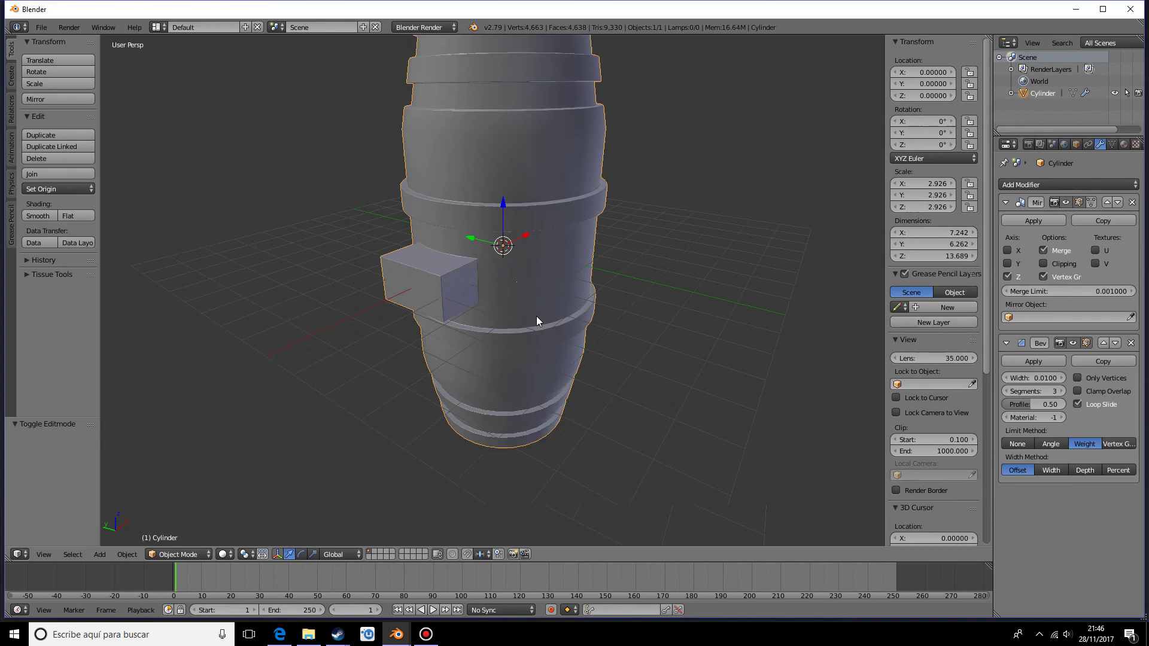
pyautogui.moveTo(595, 260); pyautogui.dragTo(582, 351, button='middle')
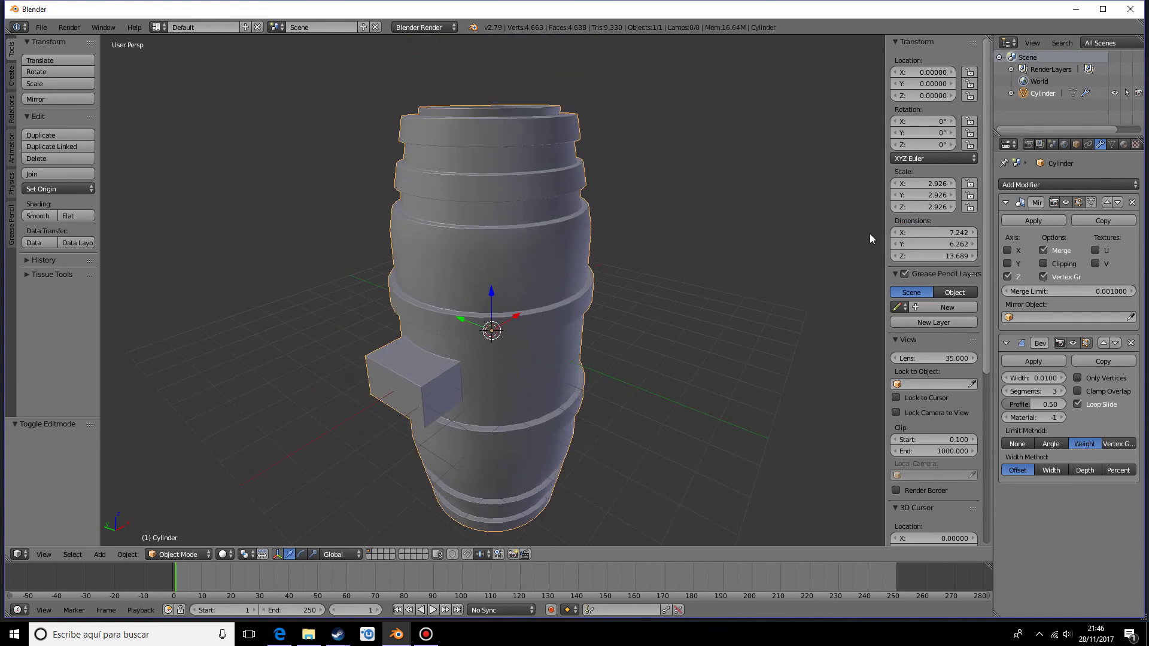
pyautogui.press('Tab')
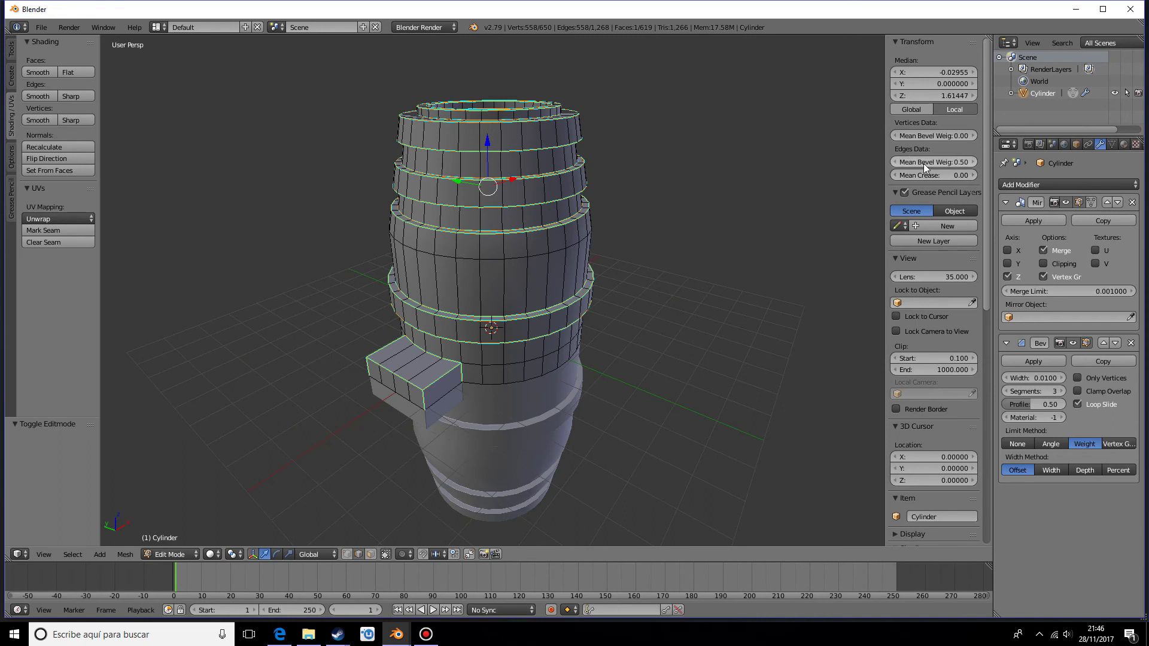
# - Raise the edges' mean bevel weight to 1.00, then lower it to 0.26
pyautogui.moveTo(924, 163); pyautogui.dragTo(964, 164)
pyautogui.scroll(2, 743, 216)
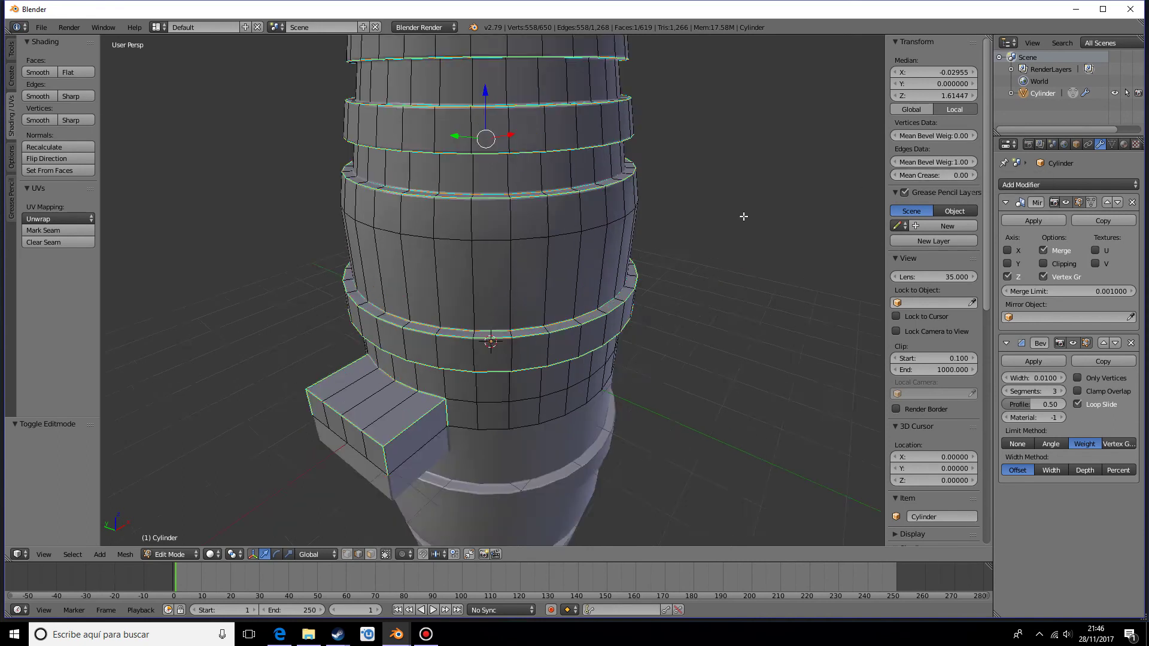
pyautogui.scroll(8, 664, 285)
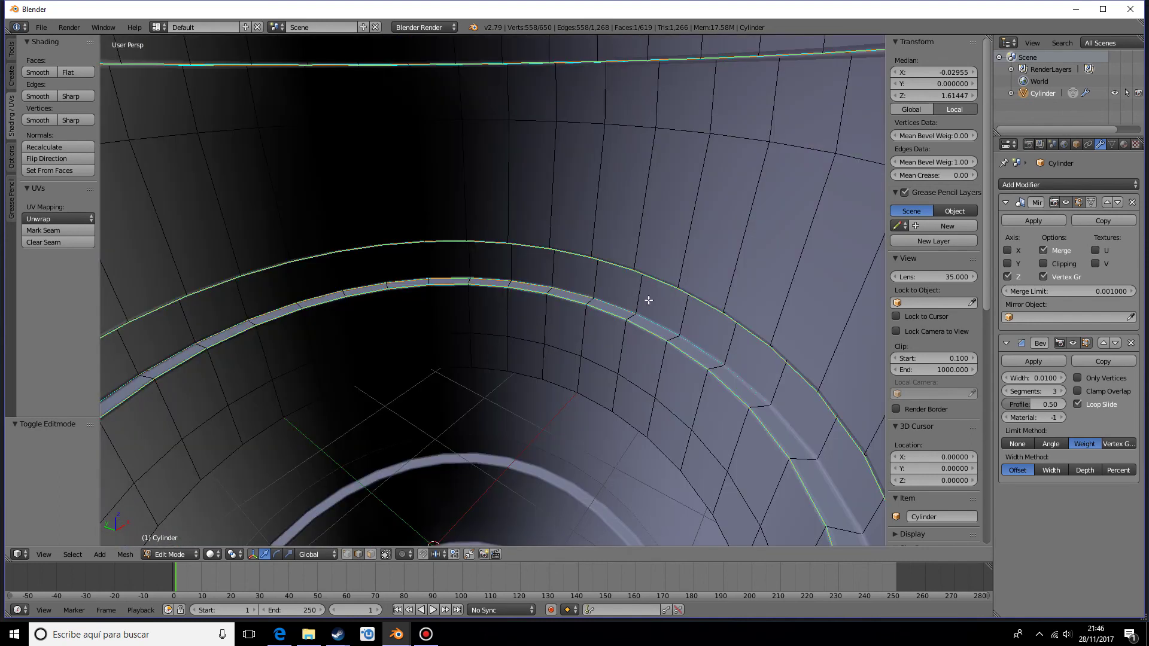
pyautogui.scroll(-3, 746, 275)
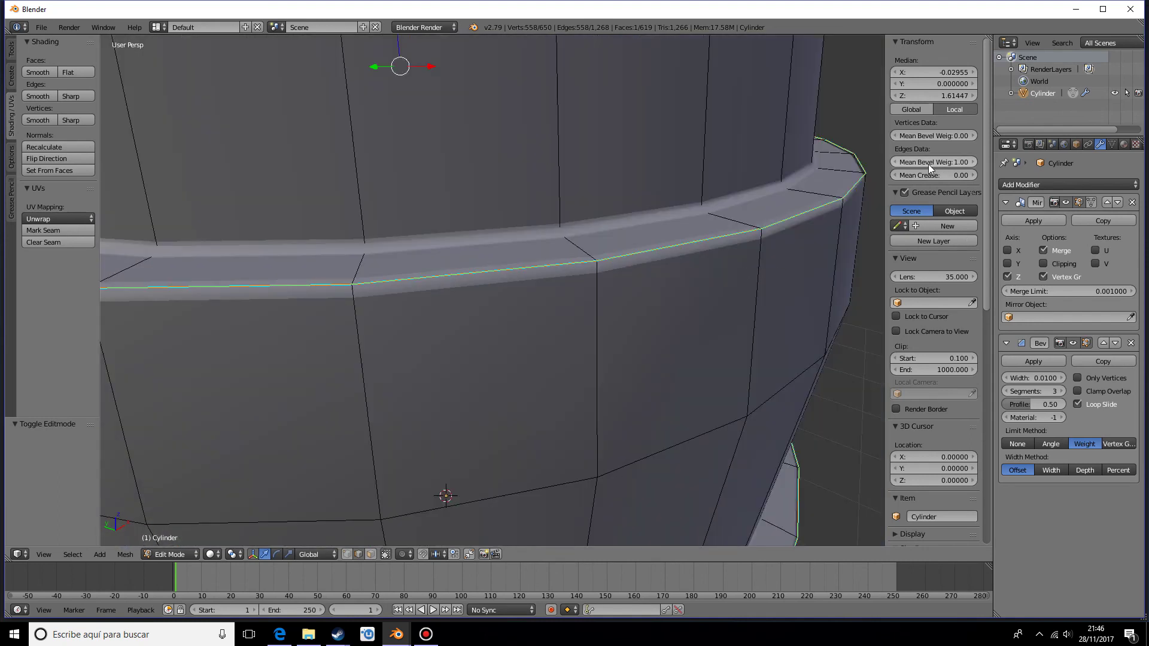
pyautogui.moveTo(950, 162); pyautogui.dragTo(892, 162)
pyautogui.scroll(-6, 540, 257)
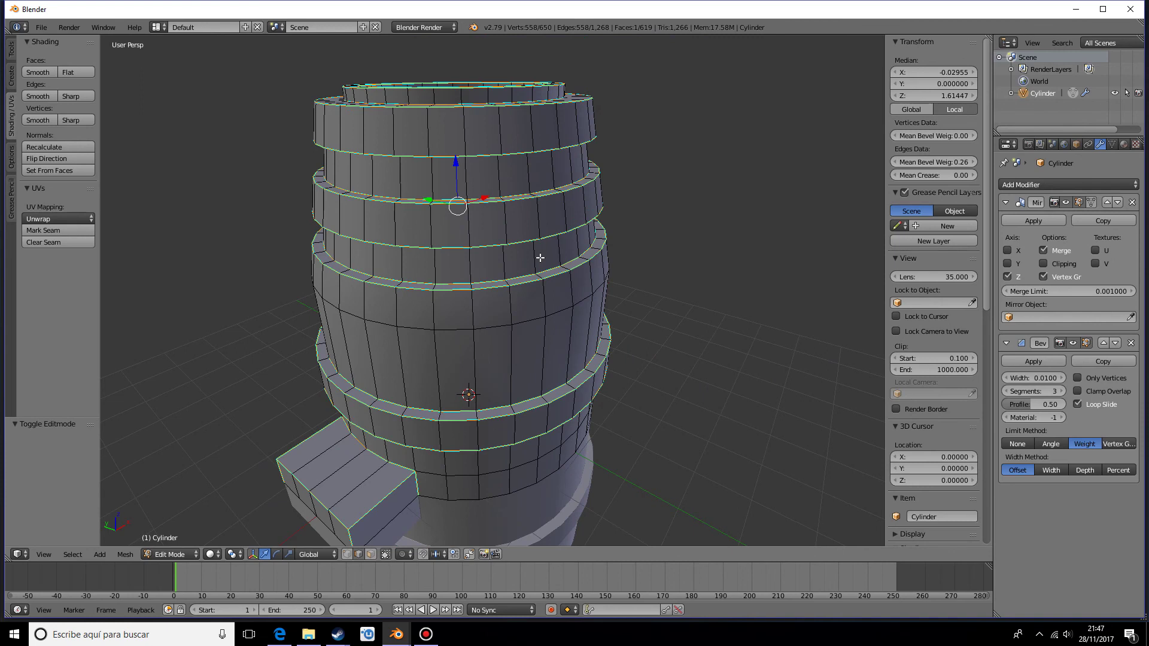
pyautogui.scroll(-1, 533, 349)
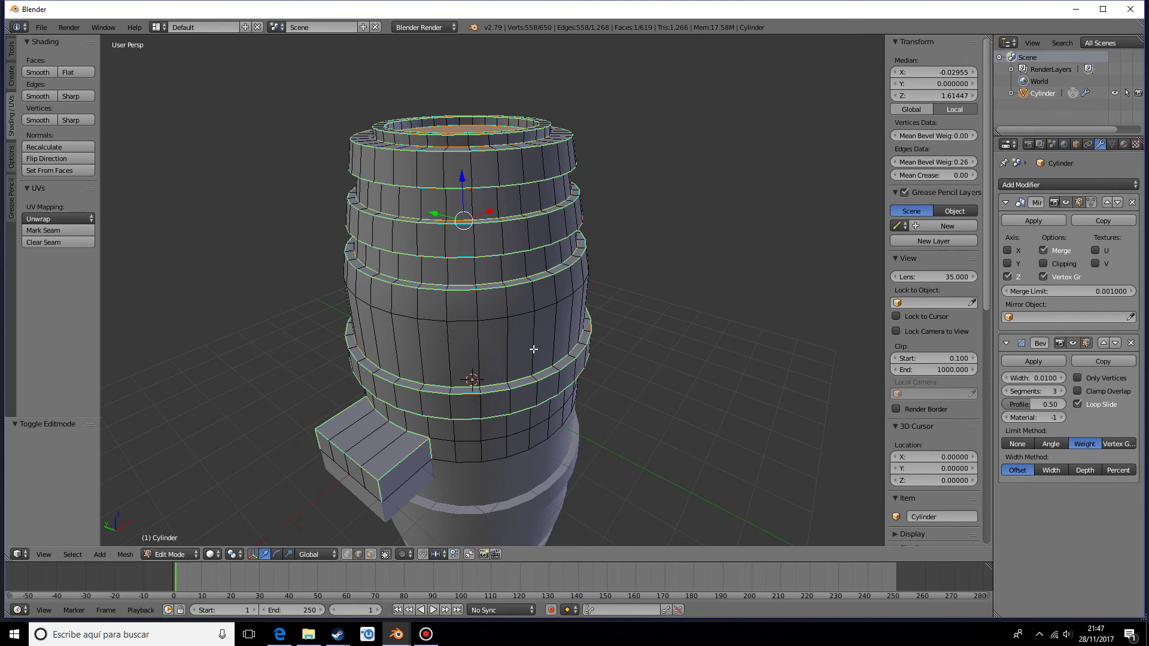